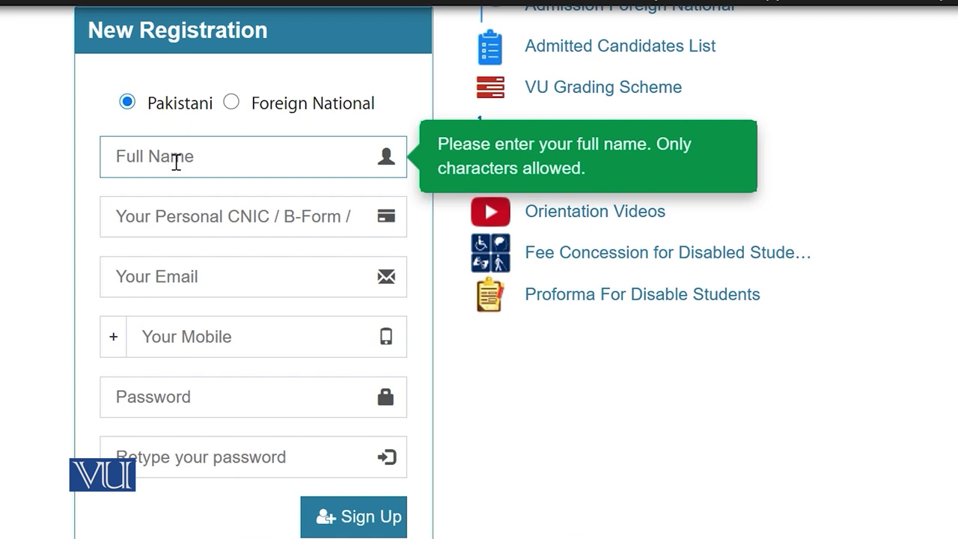
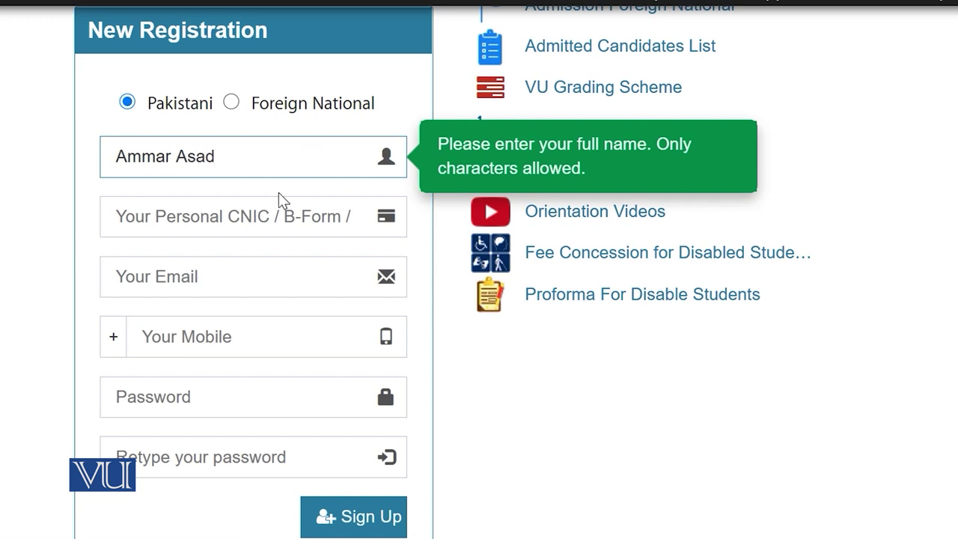
Enter the applicant's full name and CNIC number on the registration form
click(238, 219)
text(22222-2222222-2)
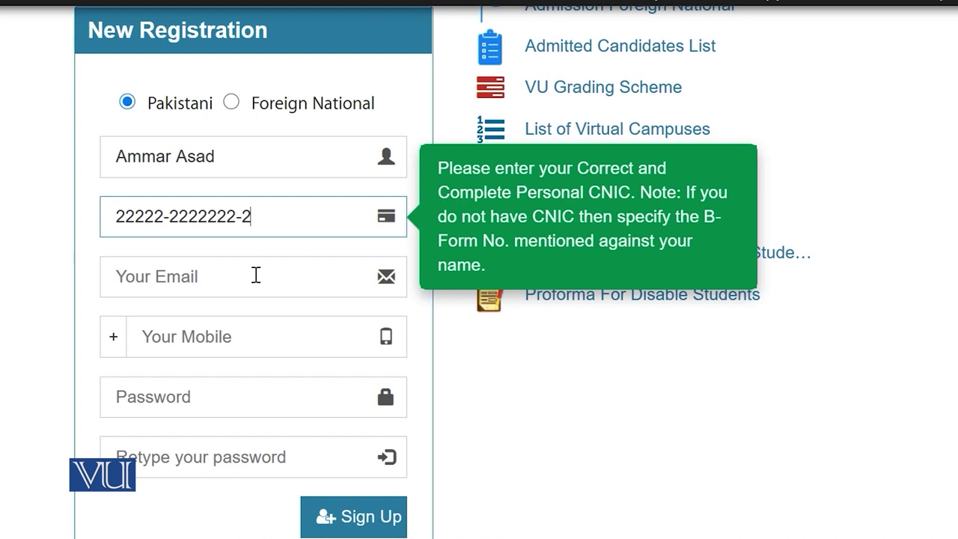
Start entering the applicant's email username in the Your Email field
click(233, 275)
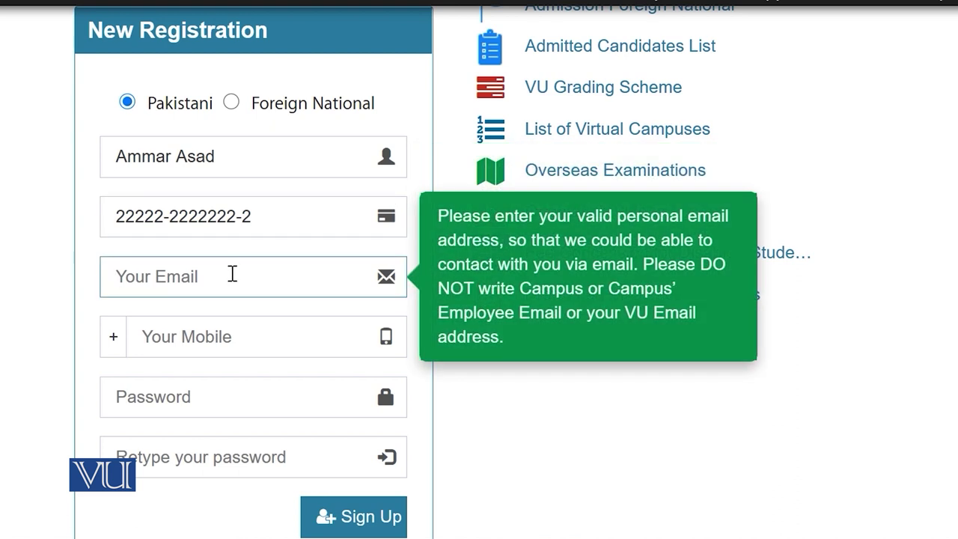
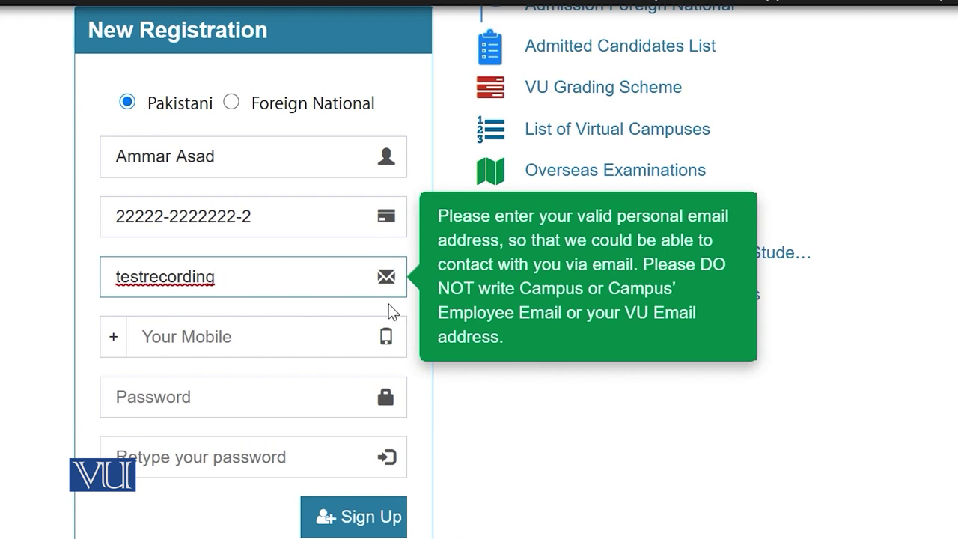
scroll(385, 285, down, 2)
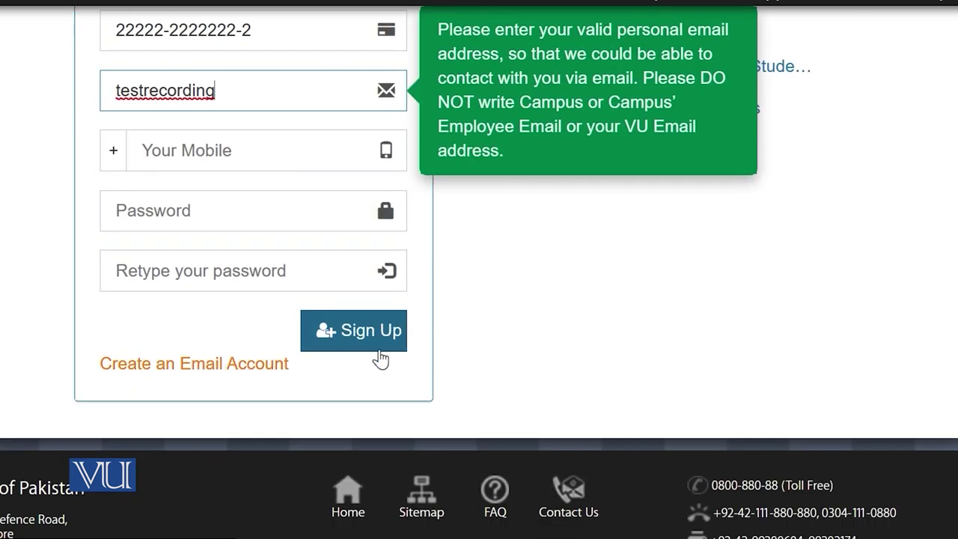
Create a new Gmail account for the applicant, then continue the email address with '@'
click(219, 367)
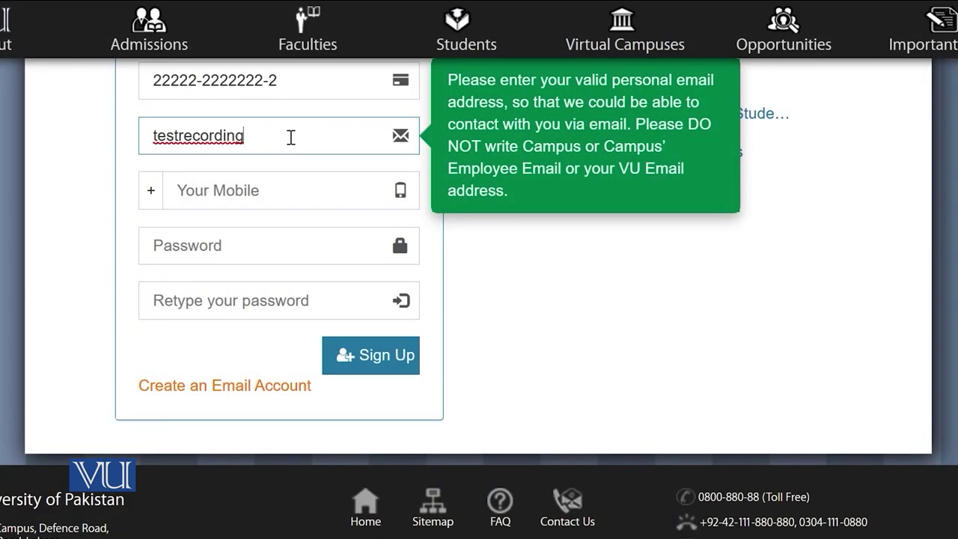
text(@gmail.co)
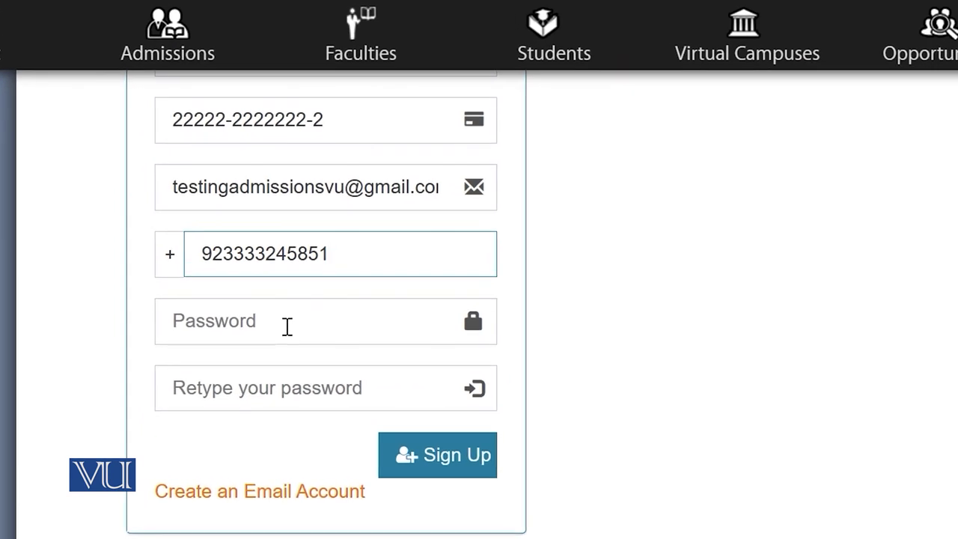
Paste the account password into both password fields and submit with Sign Up
click(316, 322)
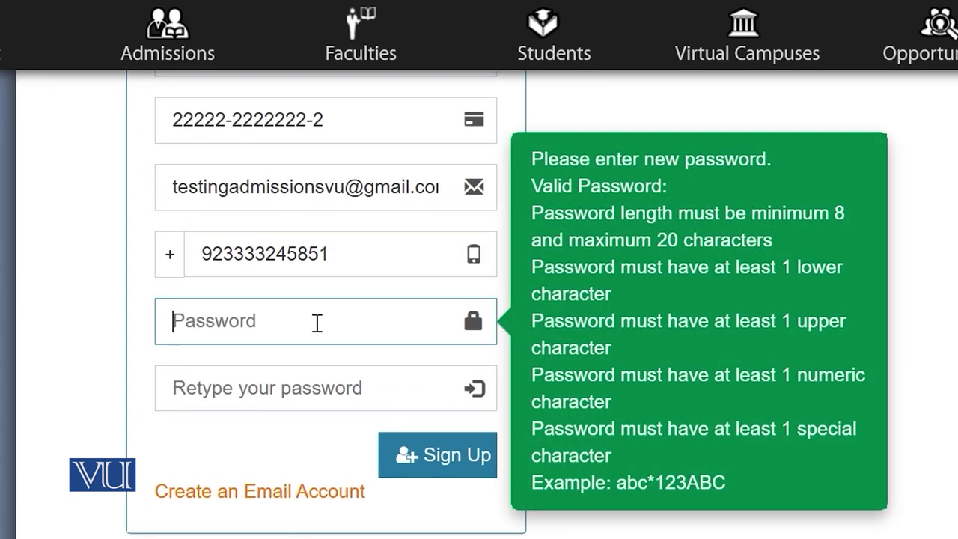
key(ctrl+v)
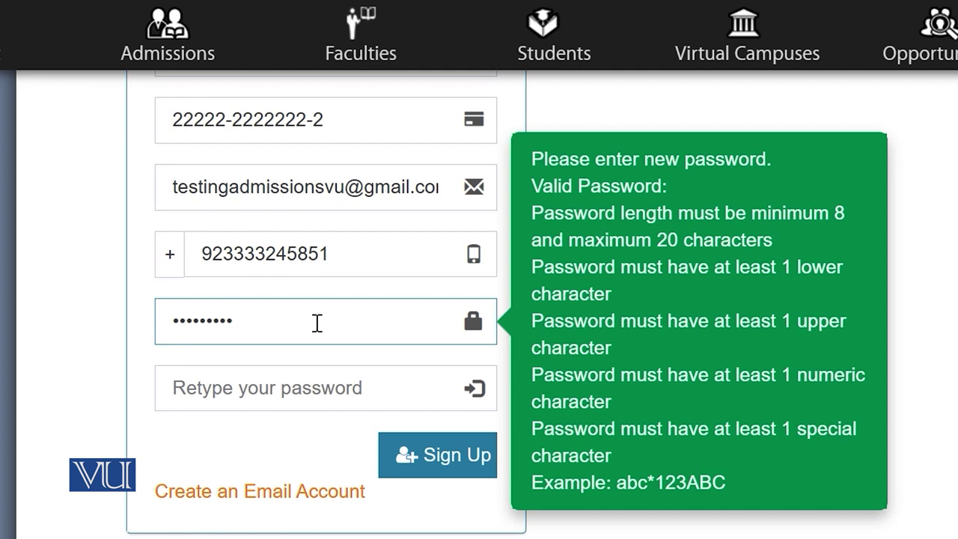
click(285, 389)
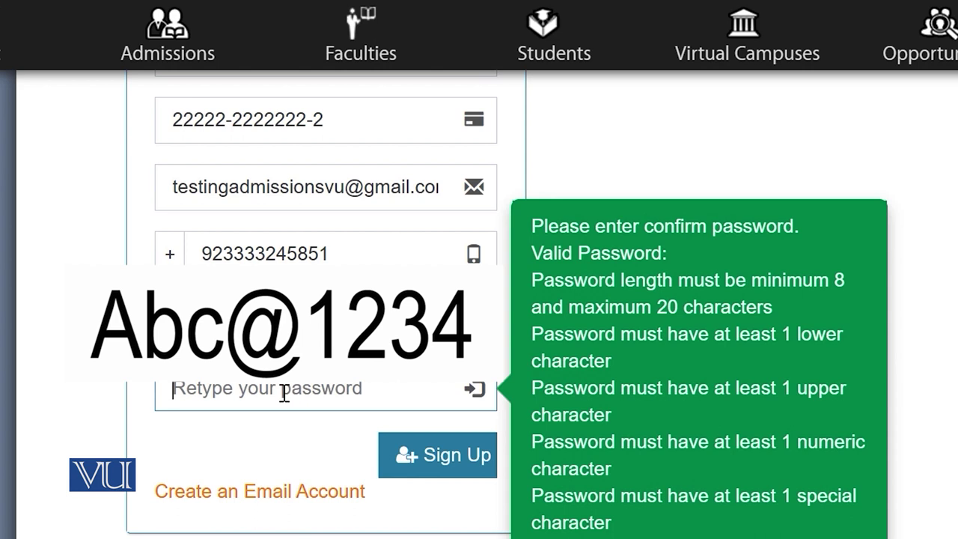
key(ctrl+v)
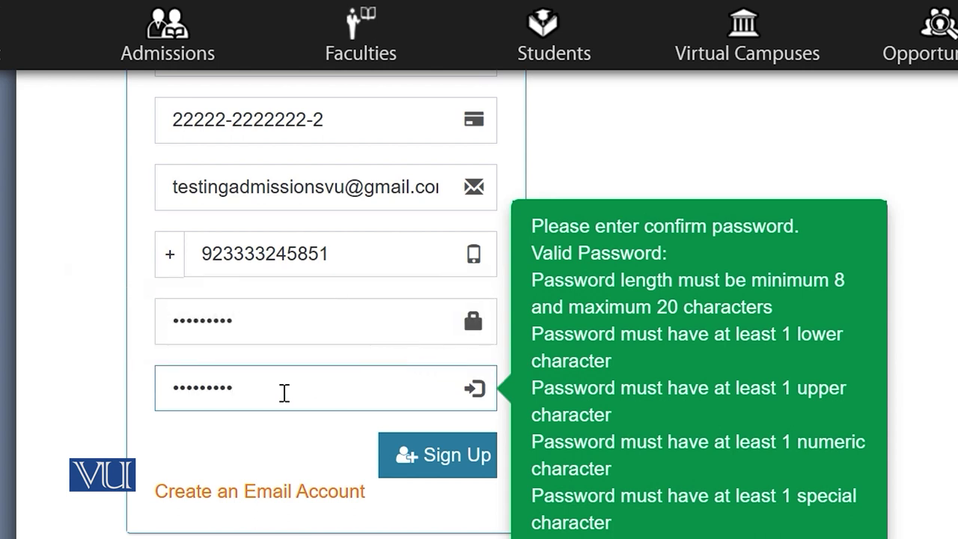
click(455, 466)
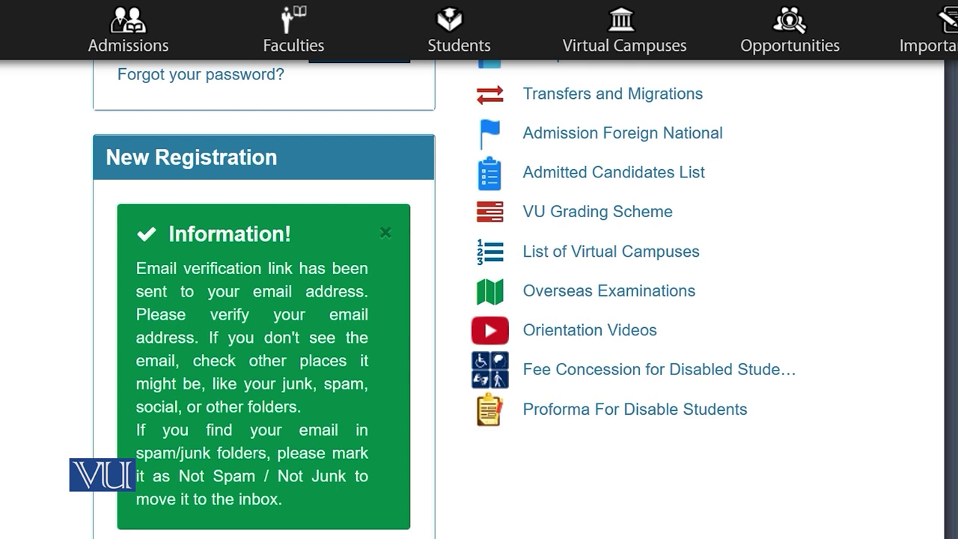
Open the VU admissions email in Gmail and follow its VerifyEmailAddress link
mouse_move(367, 537)
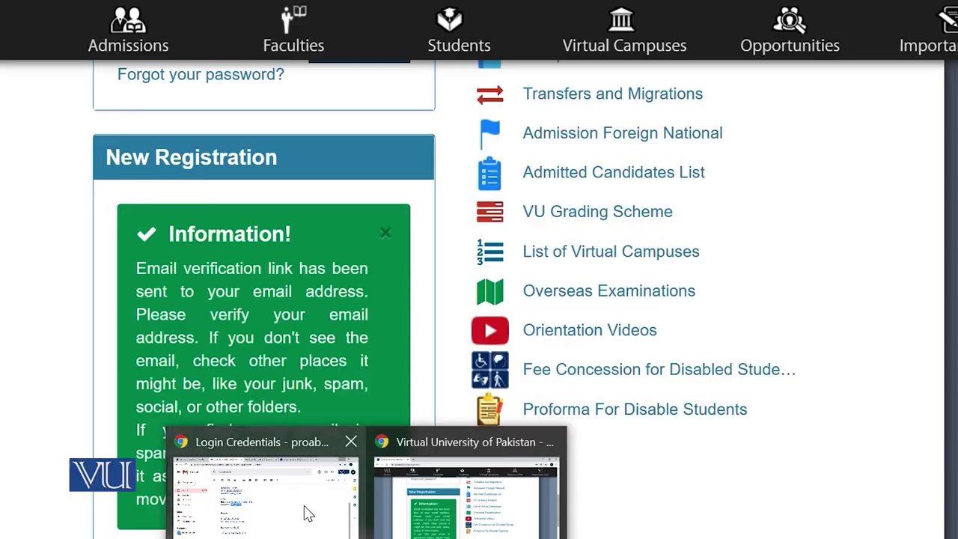
click(306, 514)
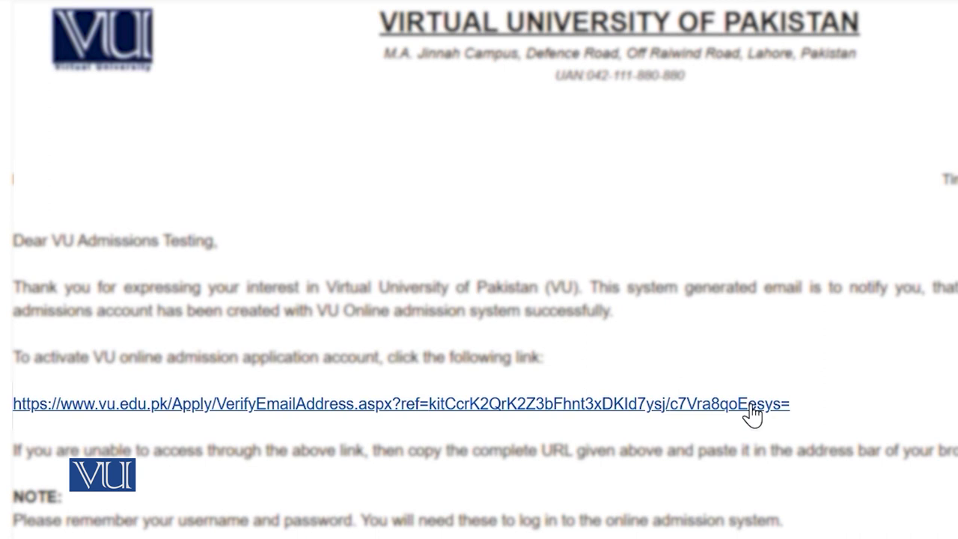
click(752, 405)
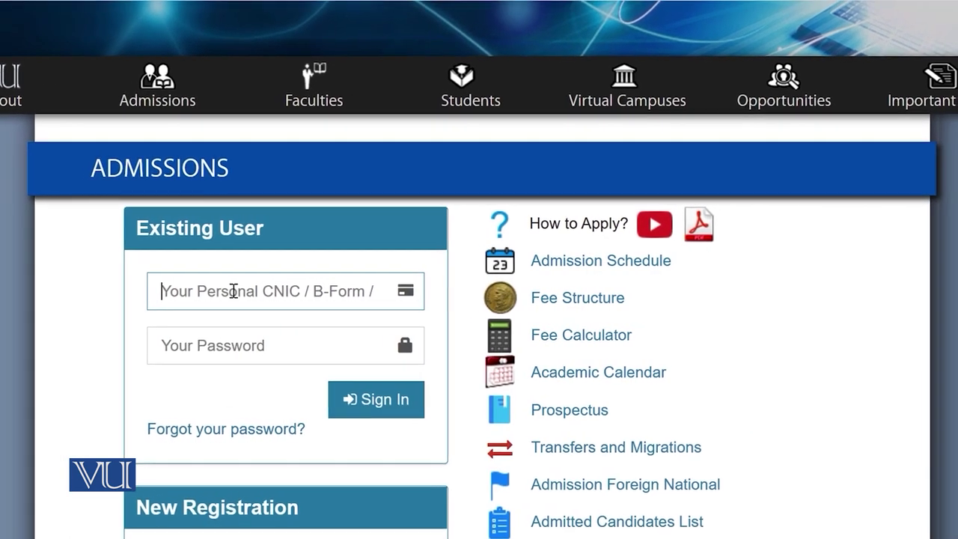
Sign in as an Existing User with the saved CNIC and the account password
click(224, 291)
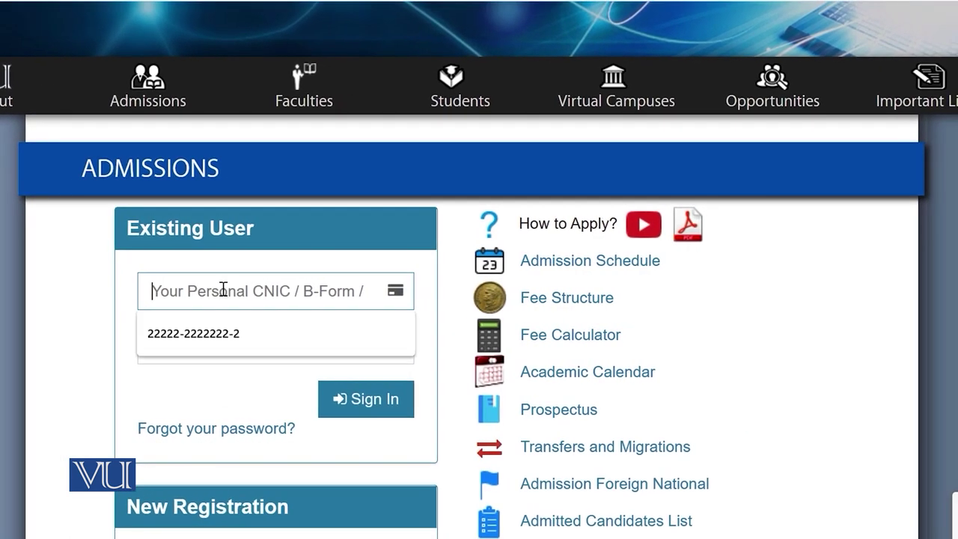
click(208, 342)
click(182, 344)
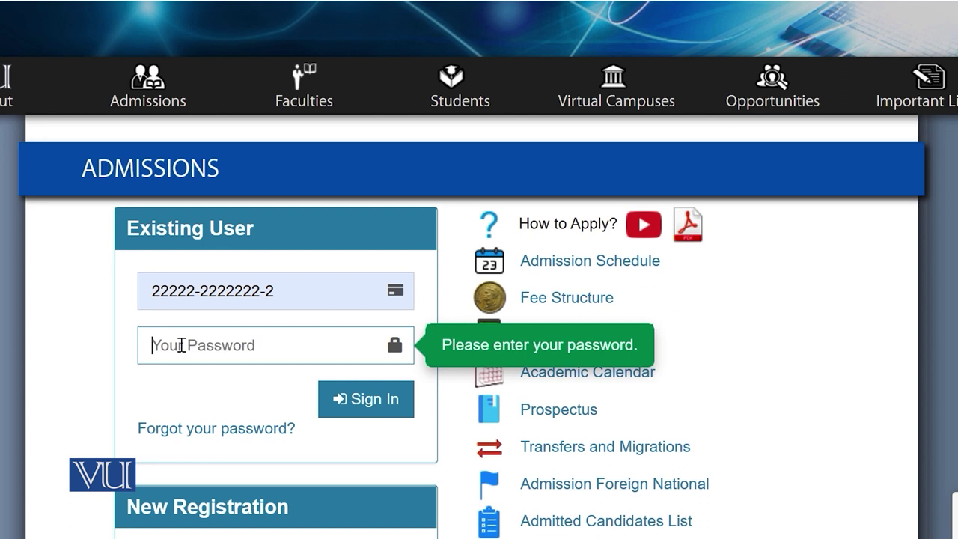
key(ctrl+v)
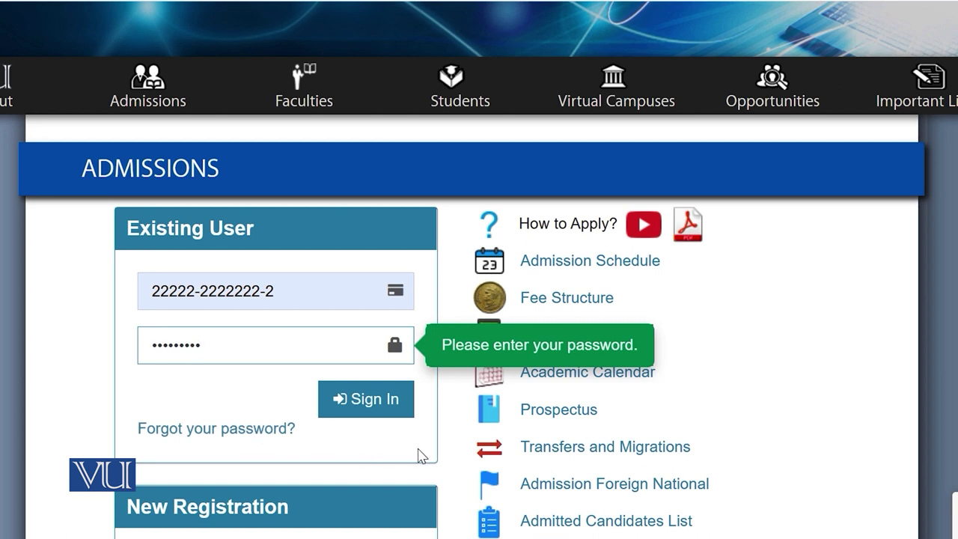
click(372, 403)
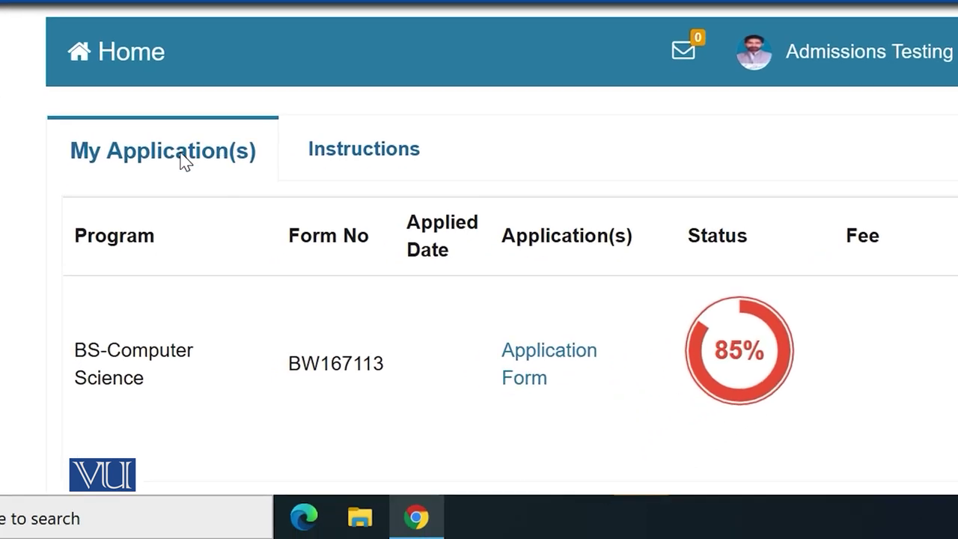
Read through the English and Urdu lists on the Instructions tab
click(340, 153)
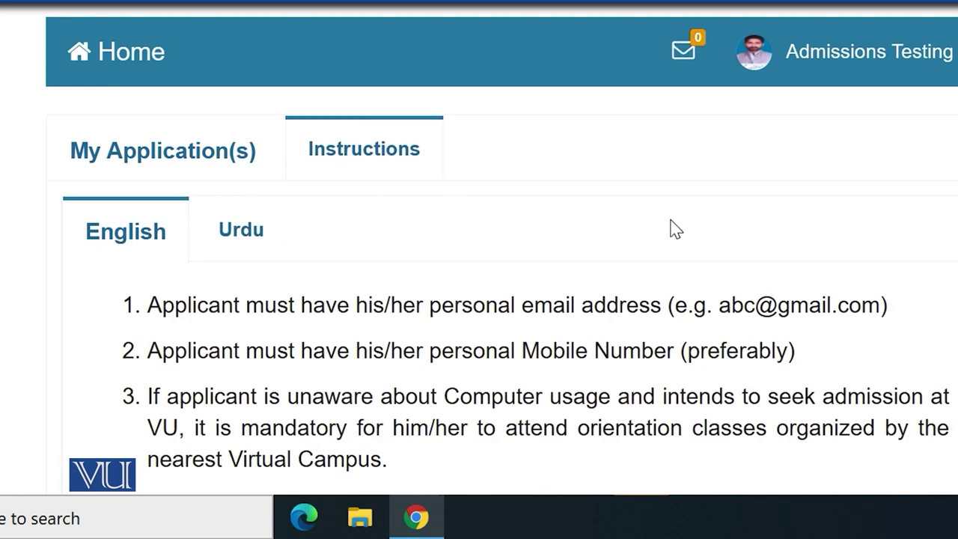
scroll(479, 300, down, 1)
scroll(480, 300, down, 4)
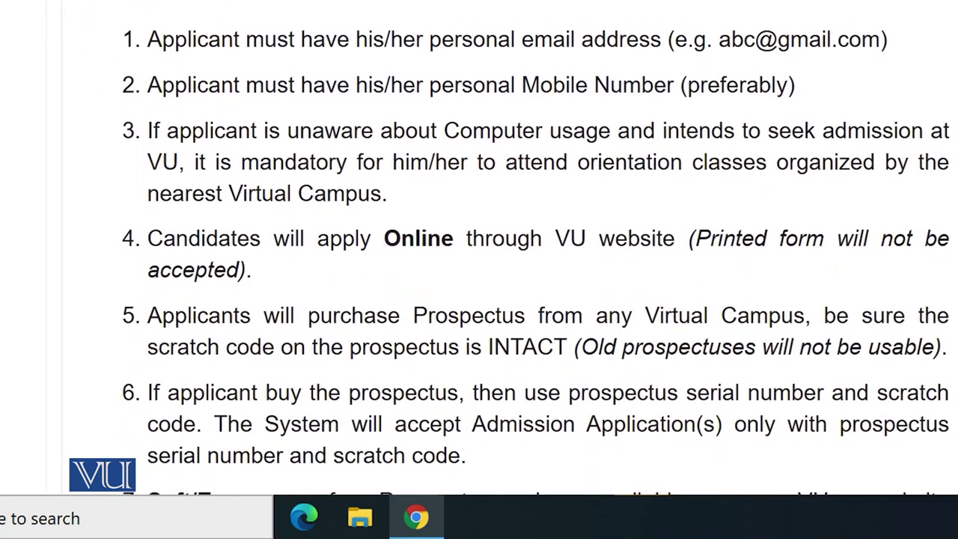
scroll(536, 248, down, 1)
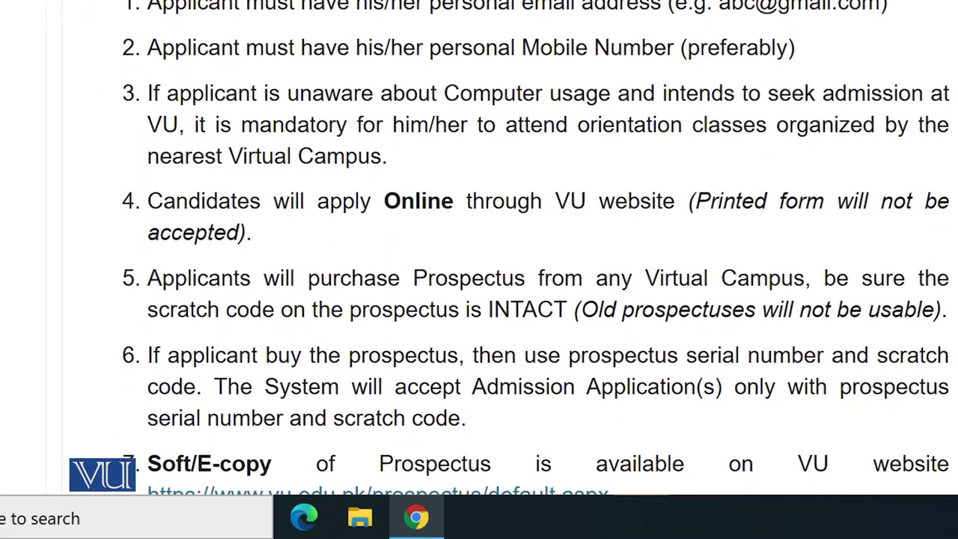
scroll(536, 248, down, 1)
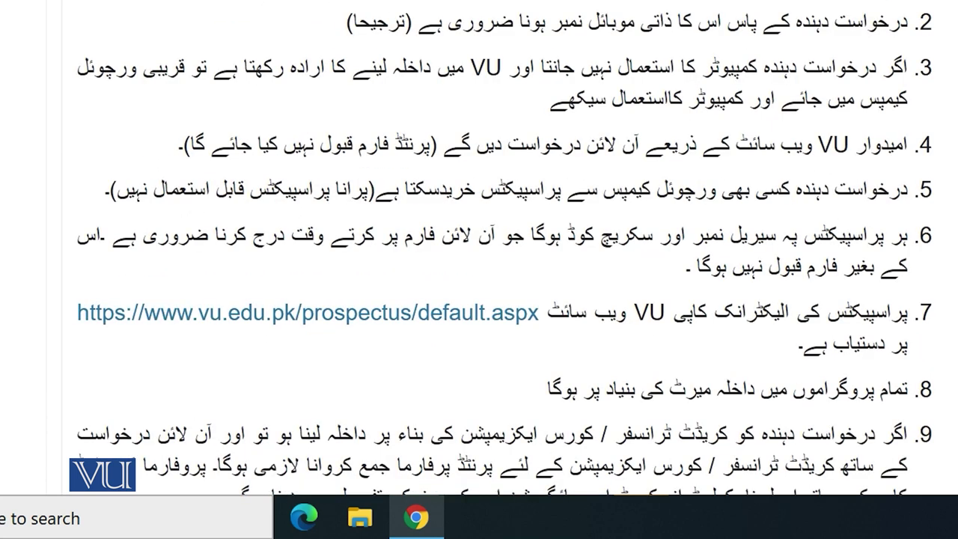
scroll(511, 248, down, 4)
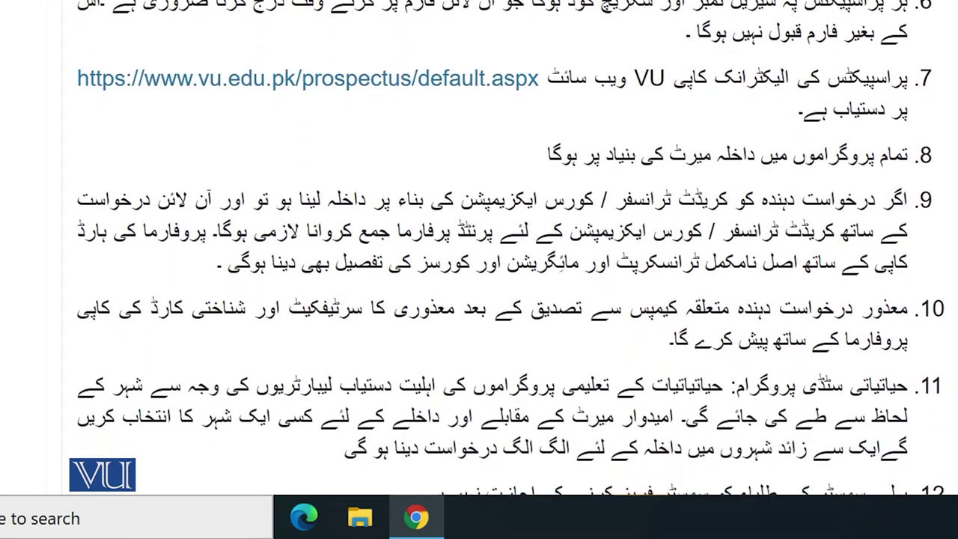
scroll(511, 249, down, 3)
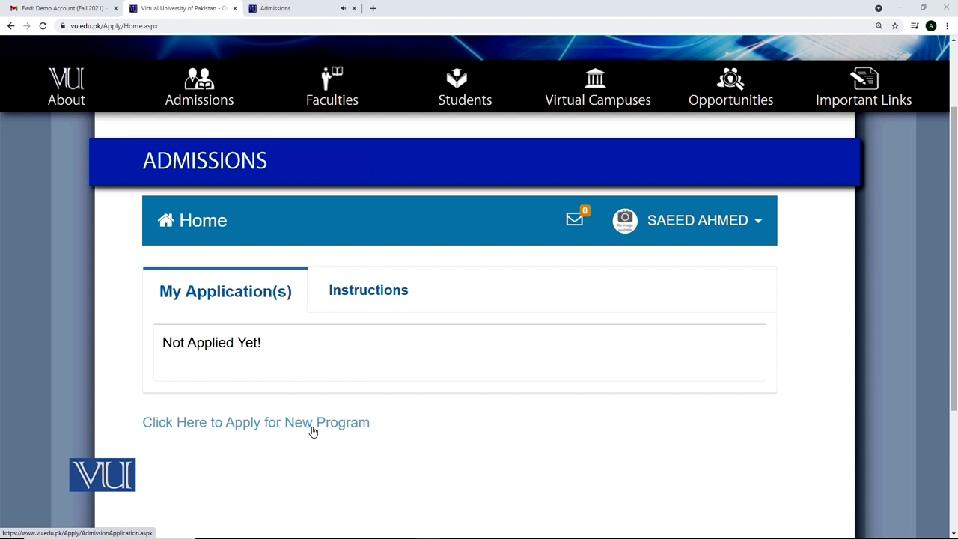
Start a new program application and select Outside Pakistan under Study From
click(313, 431)
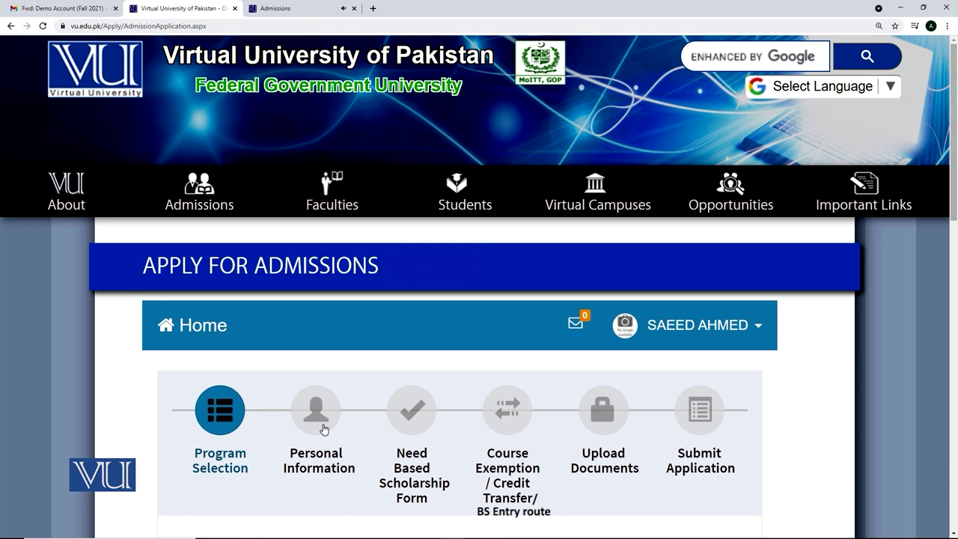
drag(956, 206, 955, 257)
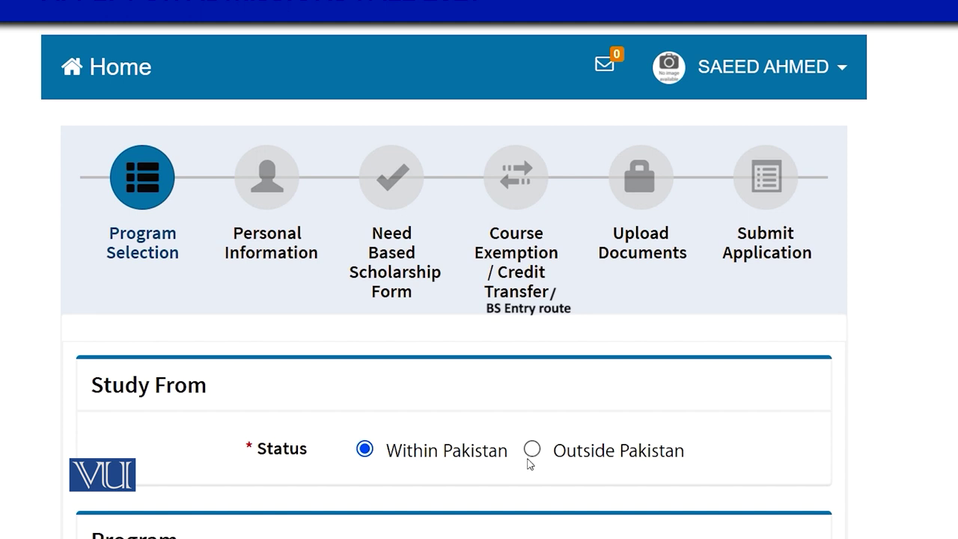
click(532, 449)
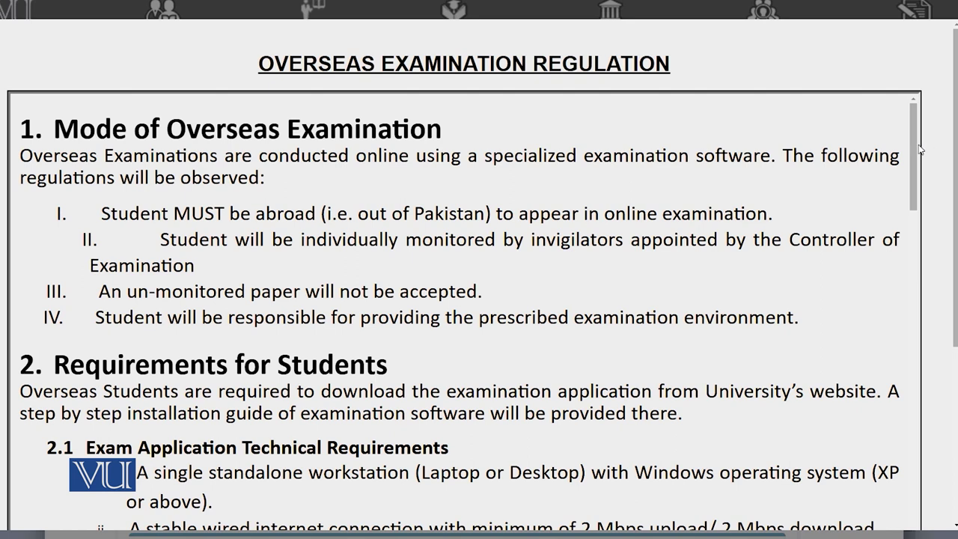
Read the overseas exam regulations, tick the acknowledgement, and proceed to the admission form
scroll(925, 171, down, 1)
drag(924, 169, 949, 529)
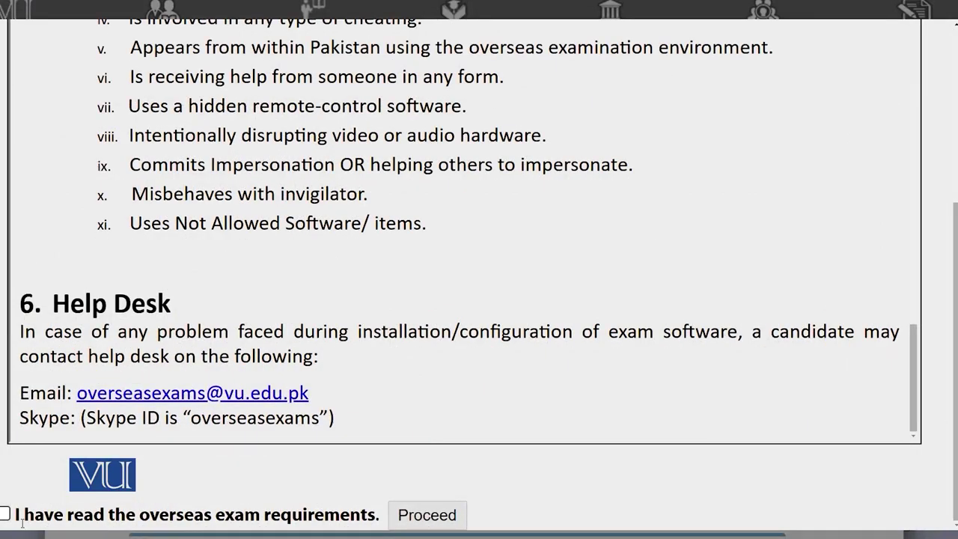
click(5, 515)
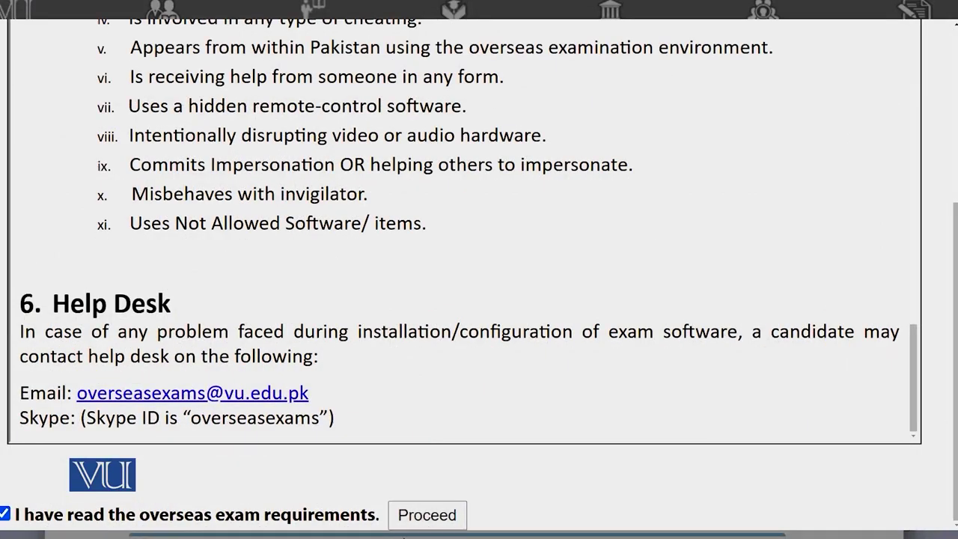
click(424, 516)
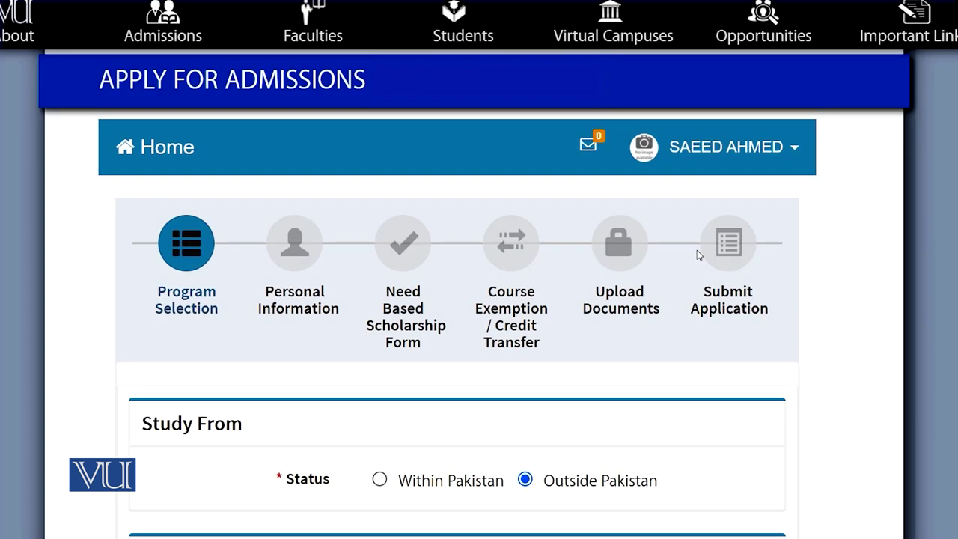
Select Within Pakistan, degree BS and program Sociology
click(380, 481)
scroll(802, 492, down, 4)
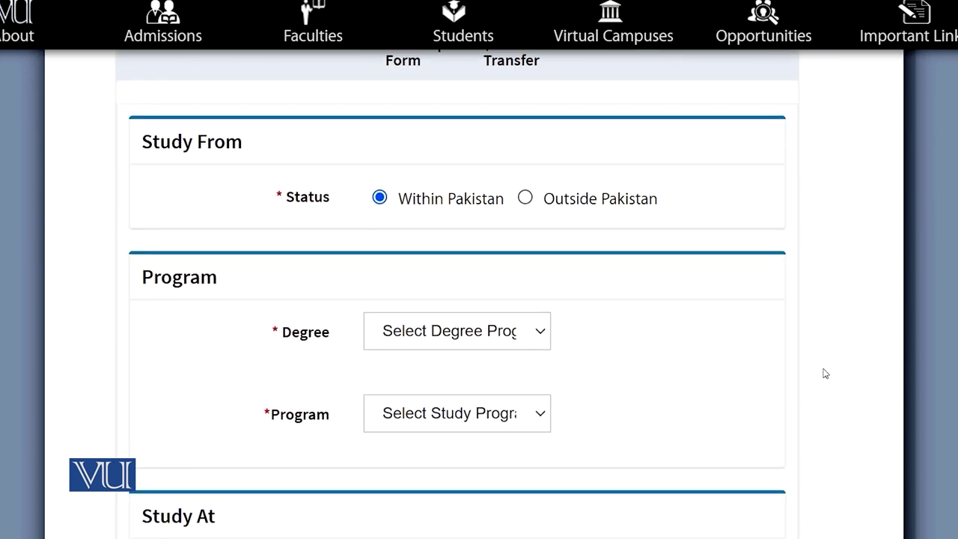
click(506, 331)
click(413, 418)
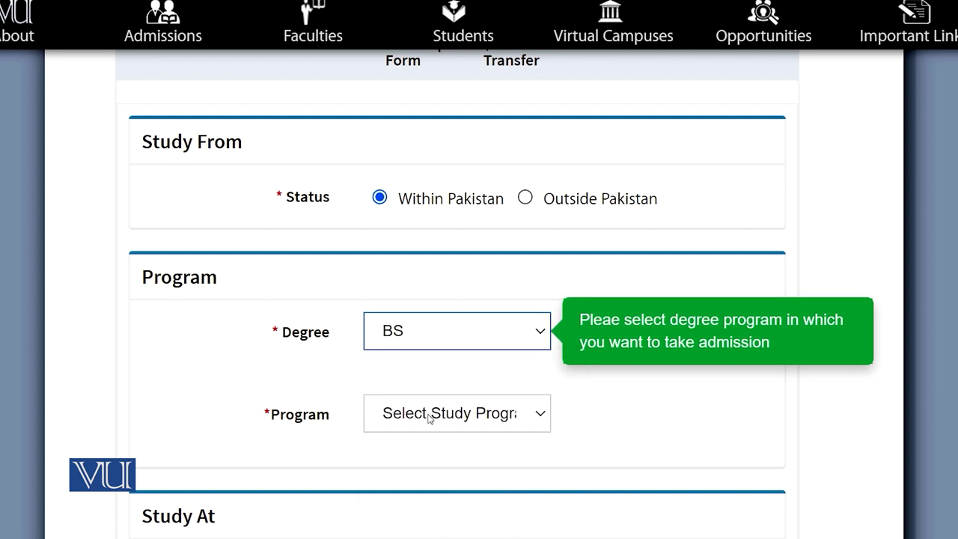
click(481, 411)
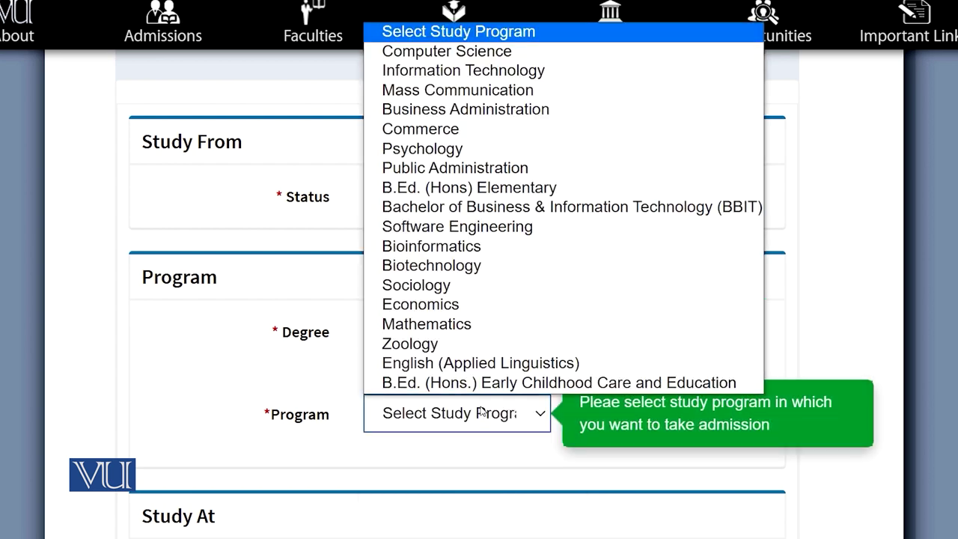
click(427, 287)
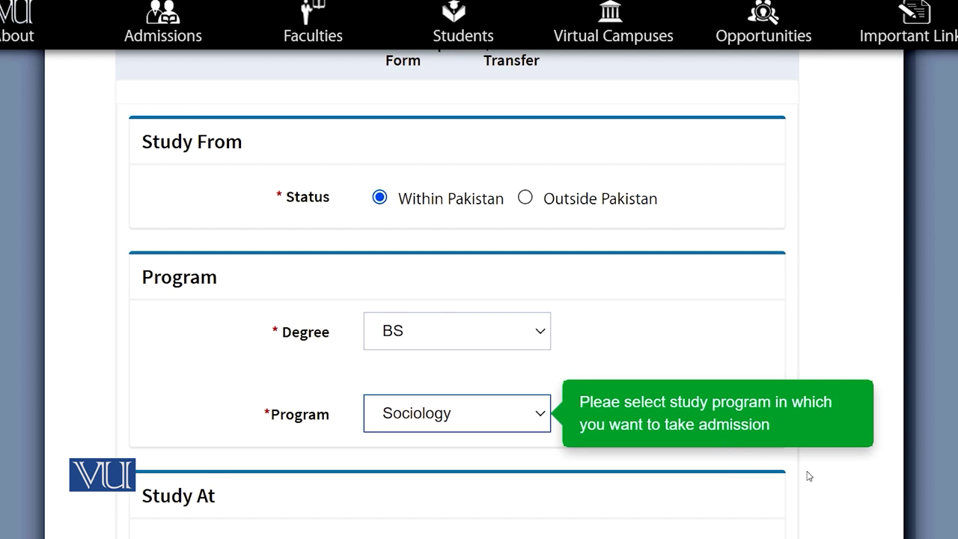
Set the study status, choosing At Home and then Virtual Campus
scroll(805, 475, down, 3)
scroll(806, 474, down, 2)
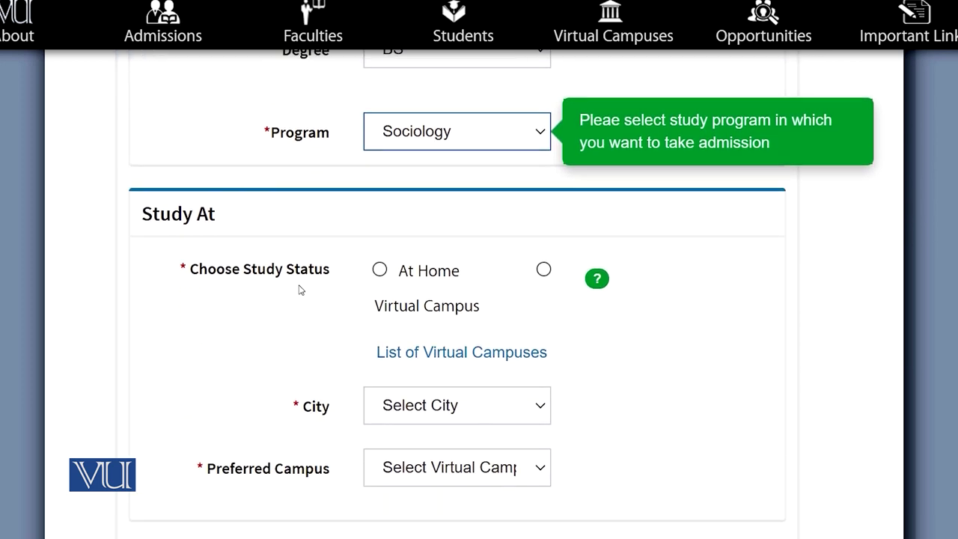
click(379, 269)
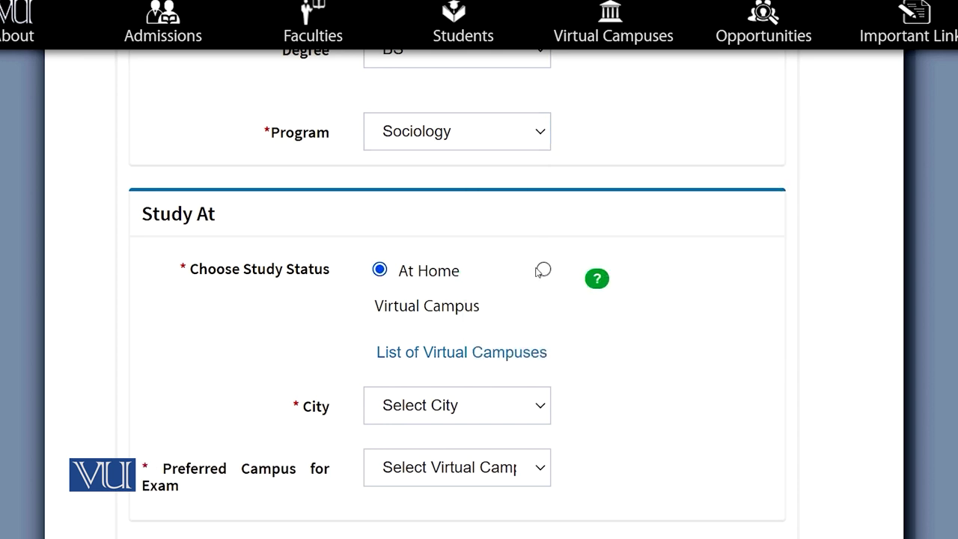
click(543, 269)
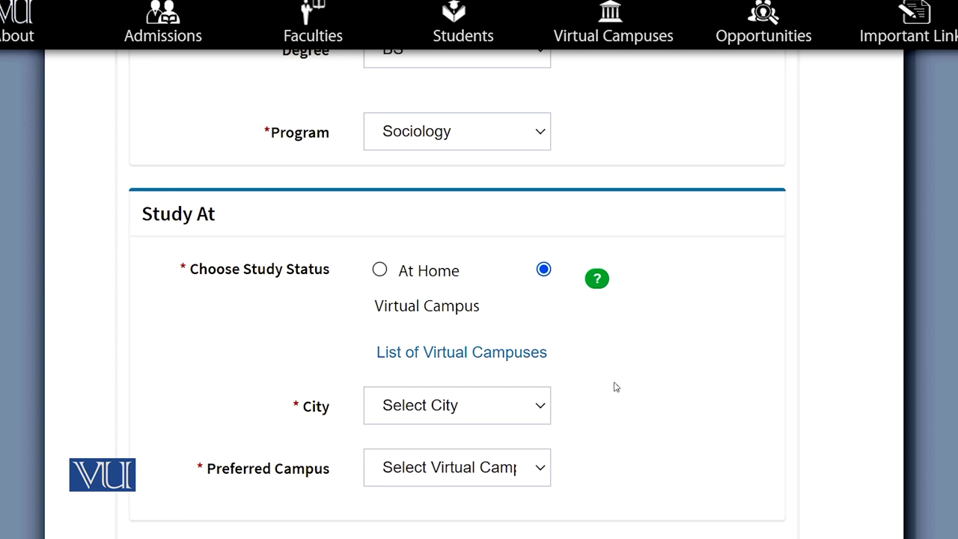
click(436, 353)
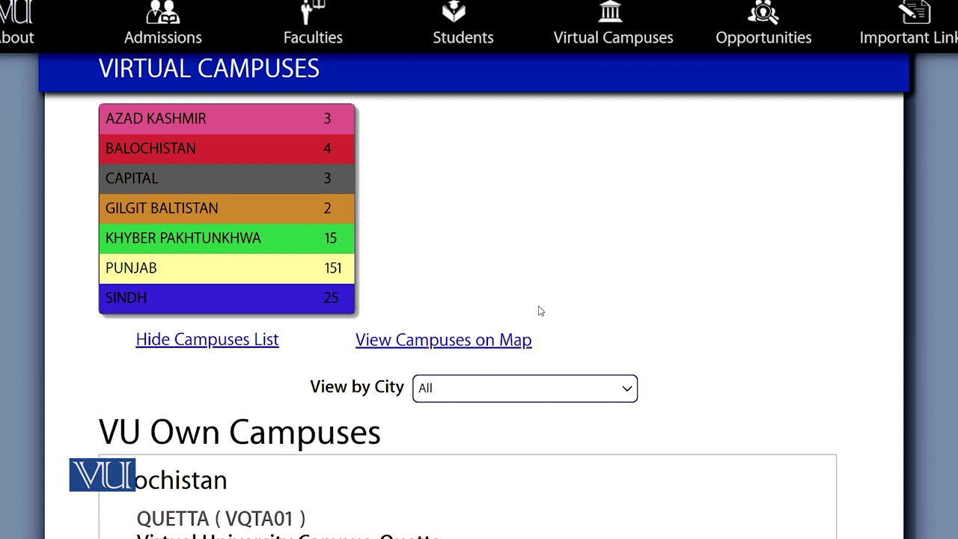
click(428, 343)
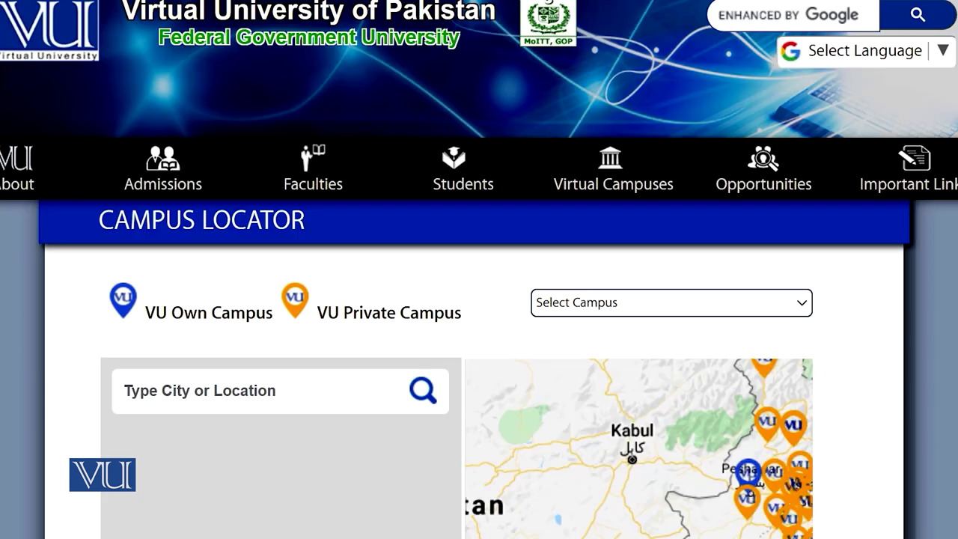
scroll(479, 299, down, 2)
scroll(479, 299, down, 1)
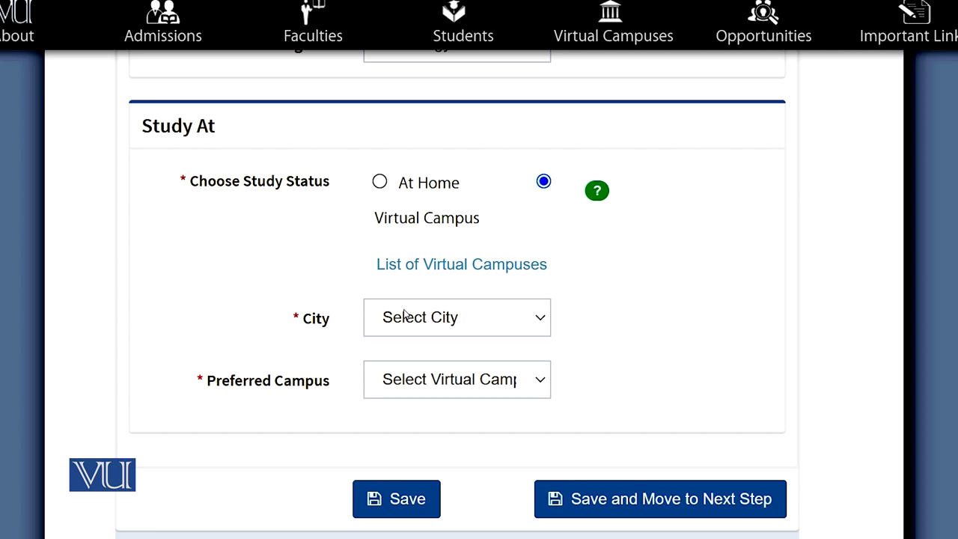
Choose city ATTOCK and preferred campus PATK01 - Oxford College of Information Technology
click(404, 314)
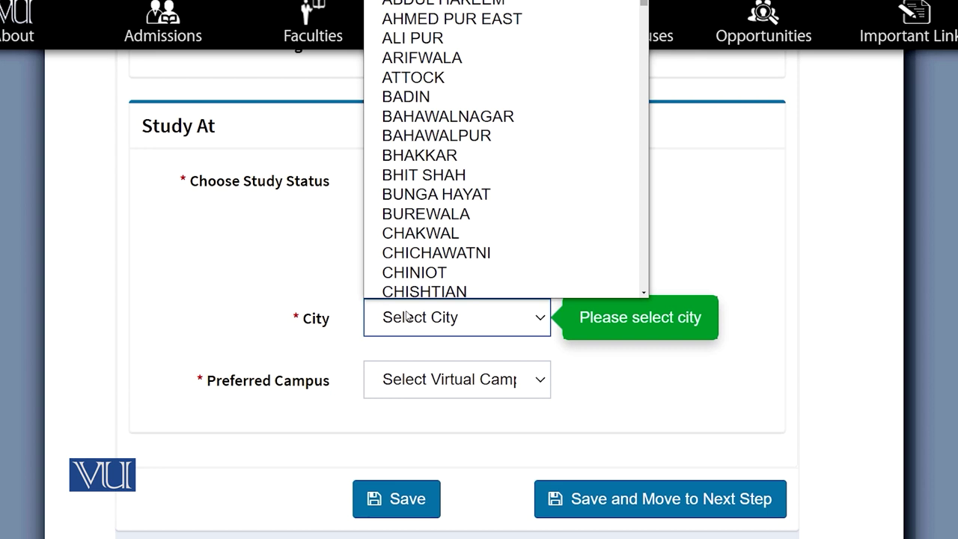
click(413, 72)
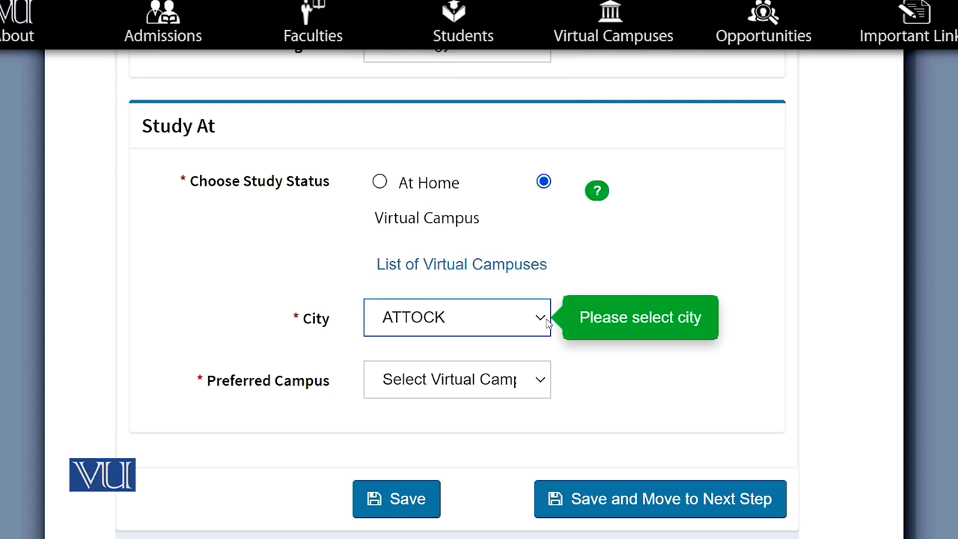
click(544, 381)
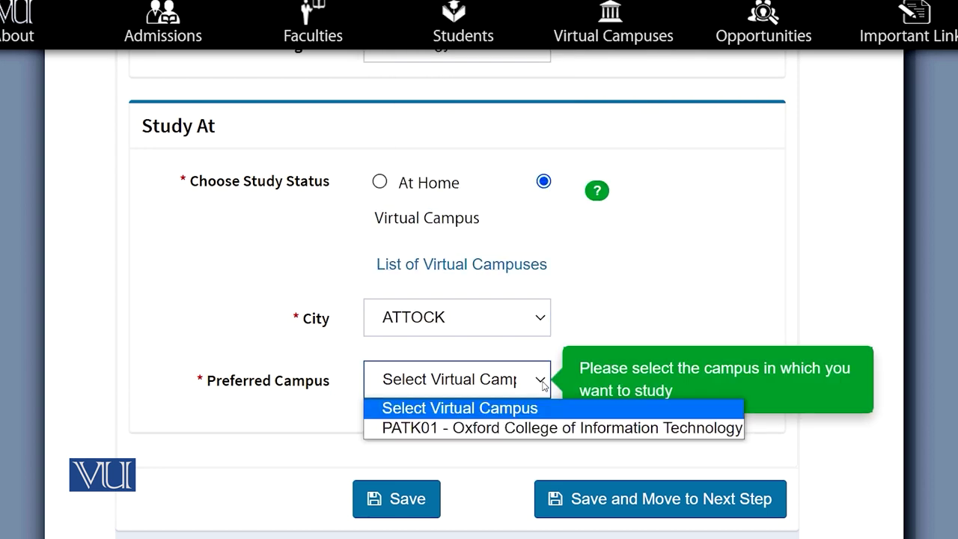
click(479, 431)
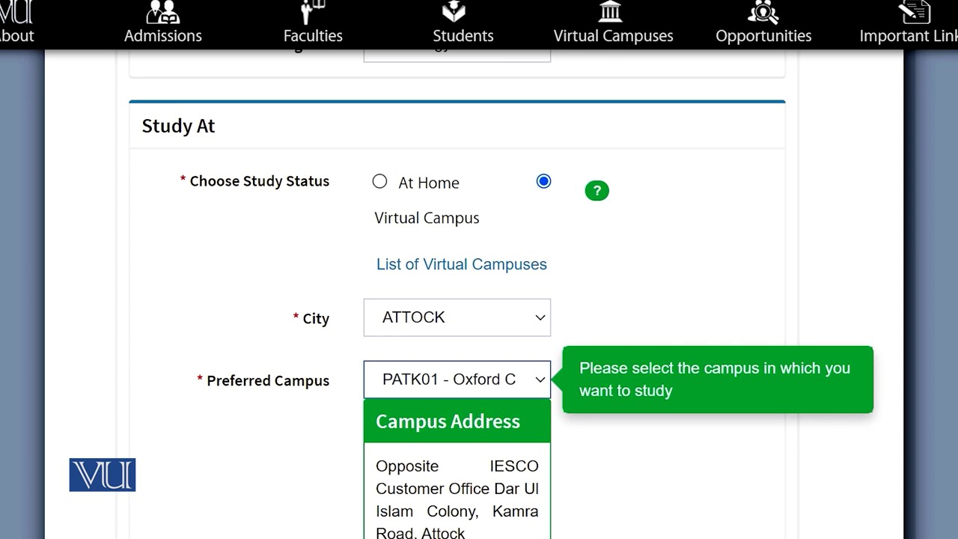
scroll(504, 295, down, 3)
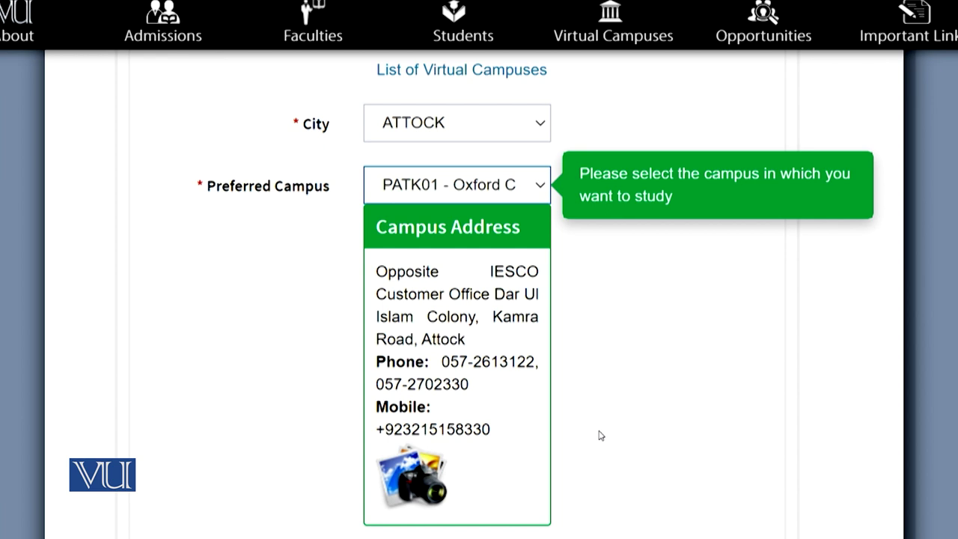
Browse the chosen campus's photo gallery, then save the program choices and continue
click(445, 481)
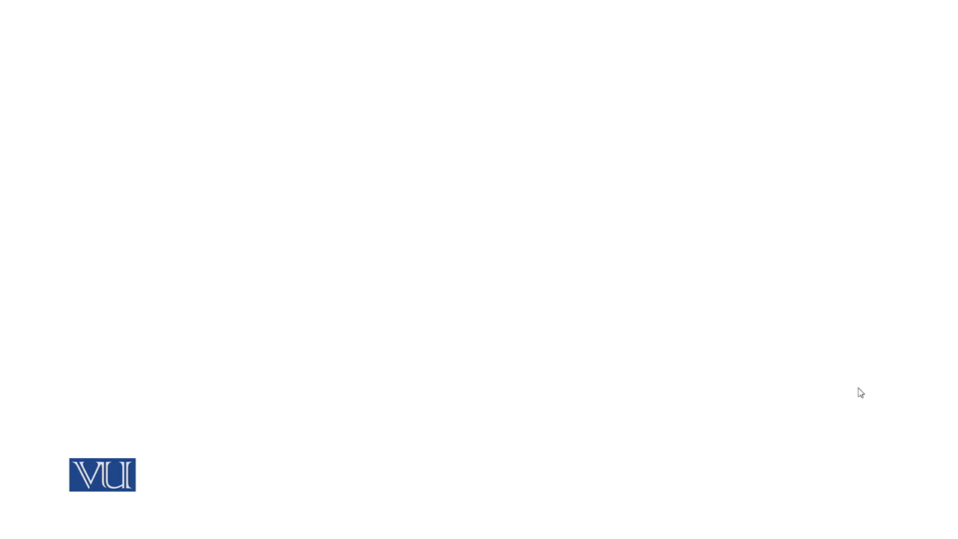
scroll(860, 393, down, 2)
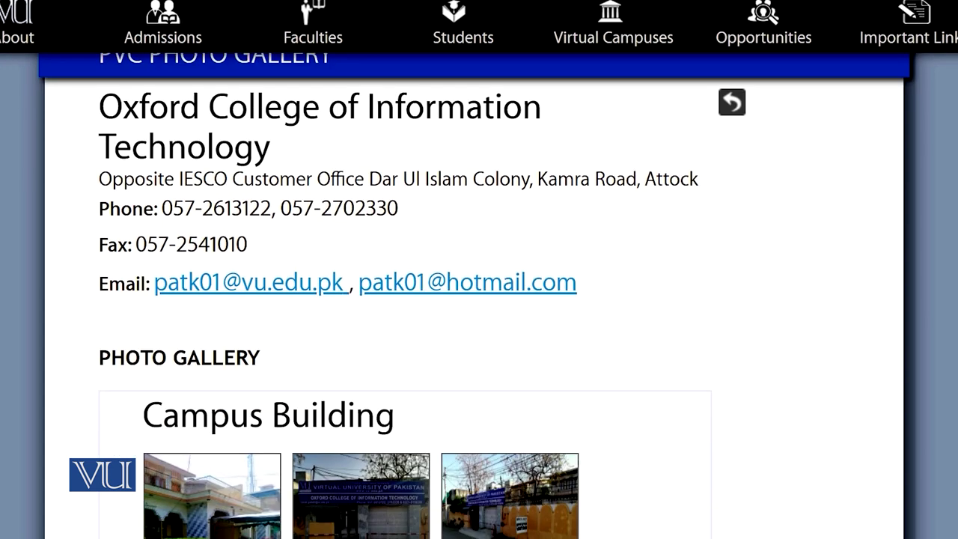
scroll(478, 296, down, 2)
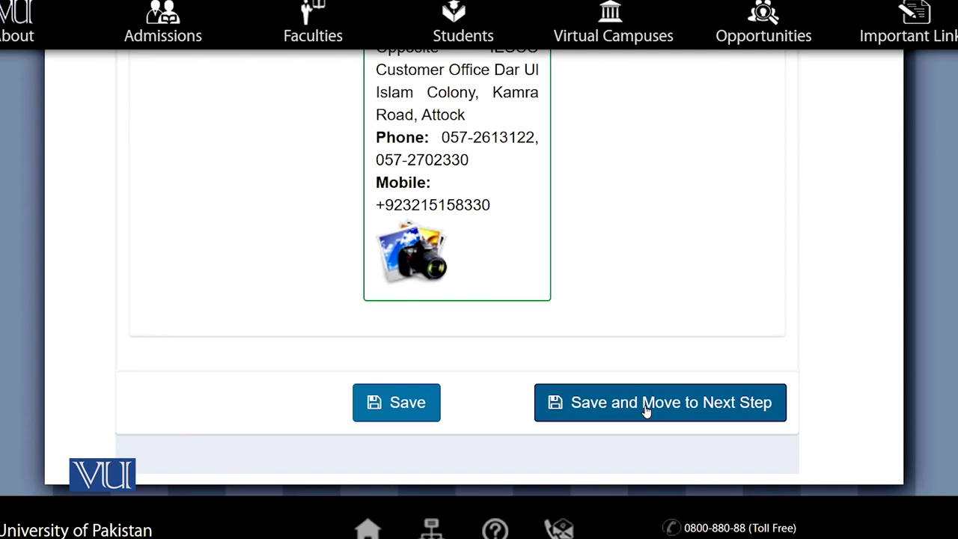
click(638, 411)
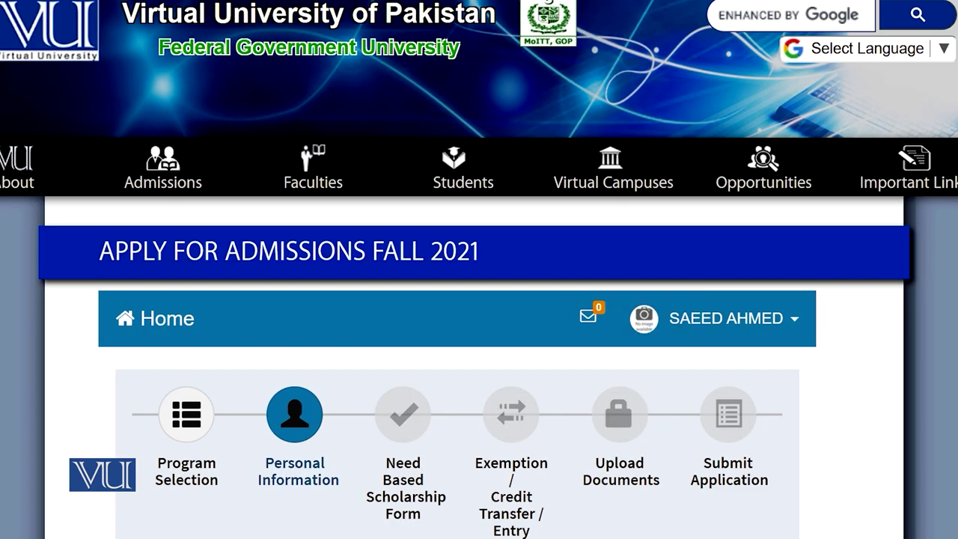
Check the prefilled Full Name field and leave it unchanged
scroll(479, 300, down, 3)
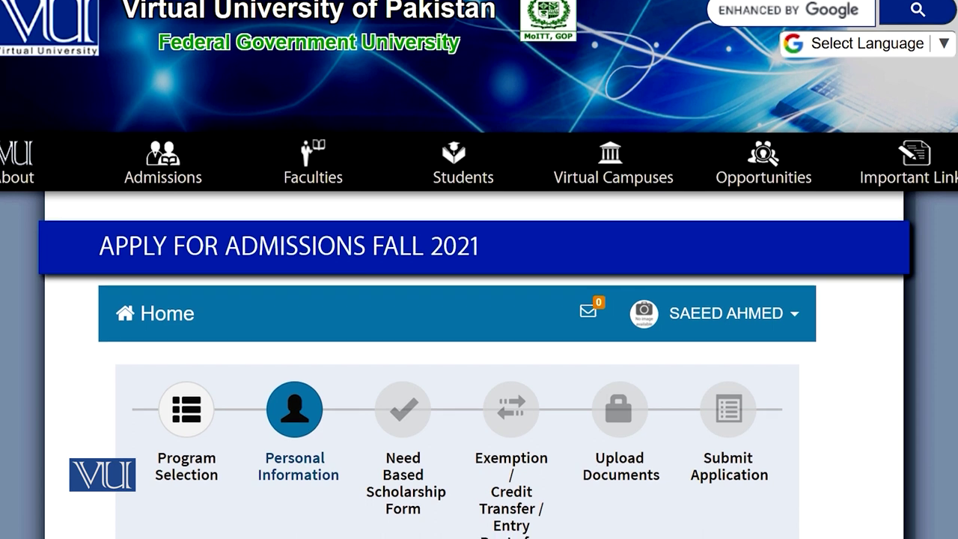
scroll(479, 300, down, 5)
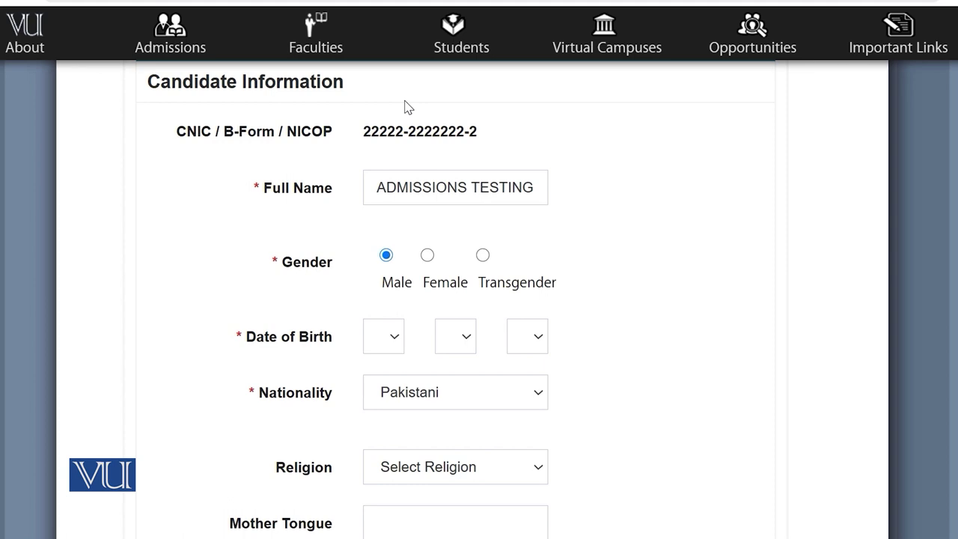
click(512, 188)
click(506, 265)
Keep Country as Pakistan and open the permanent-address City/District list, leaving ATTOCK
scroll(564, 417, down, 4)
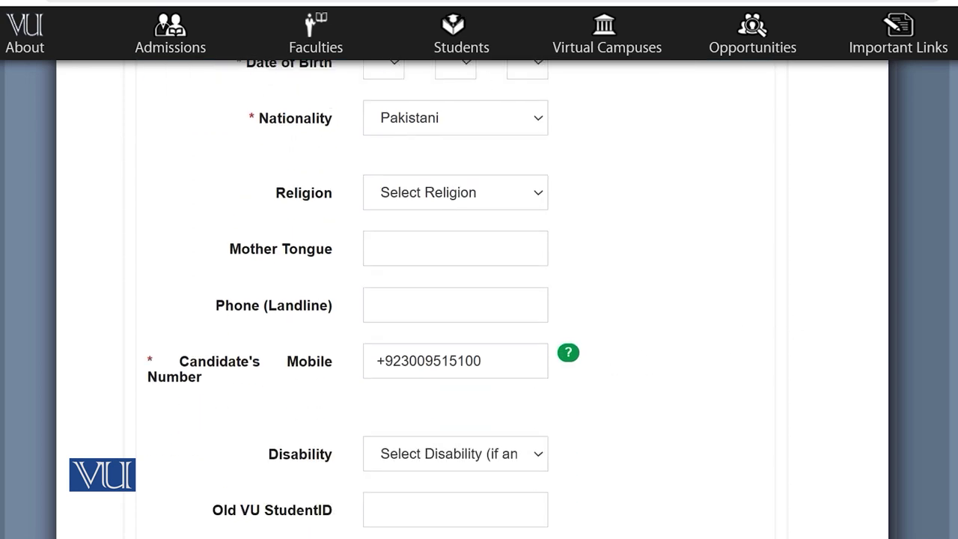
scroll(479, 299, down, 1)
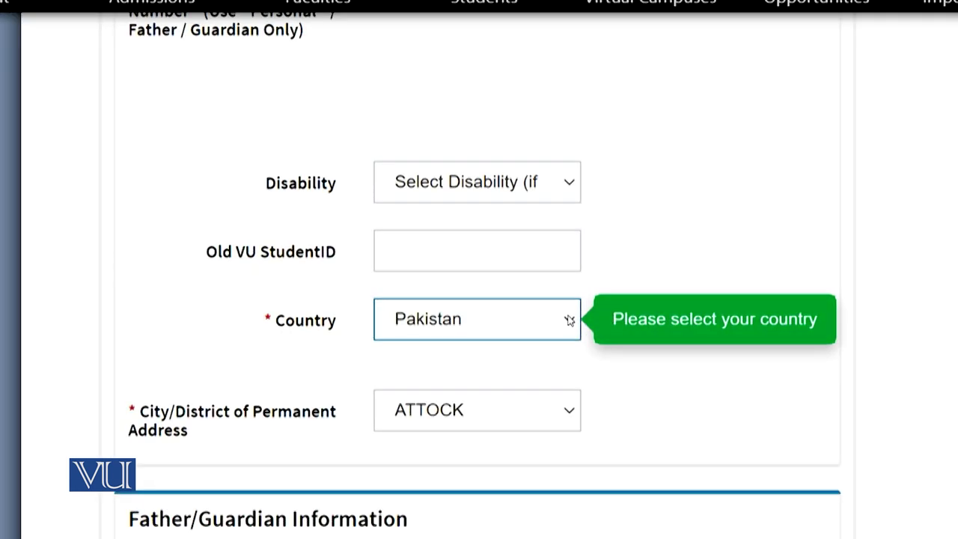
click(569, 321)
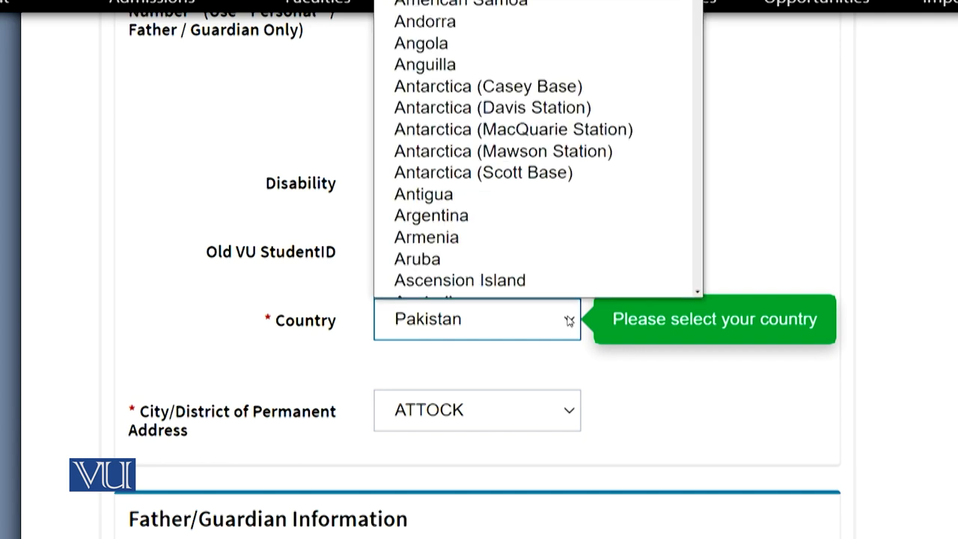
click(569, 321)
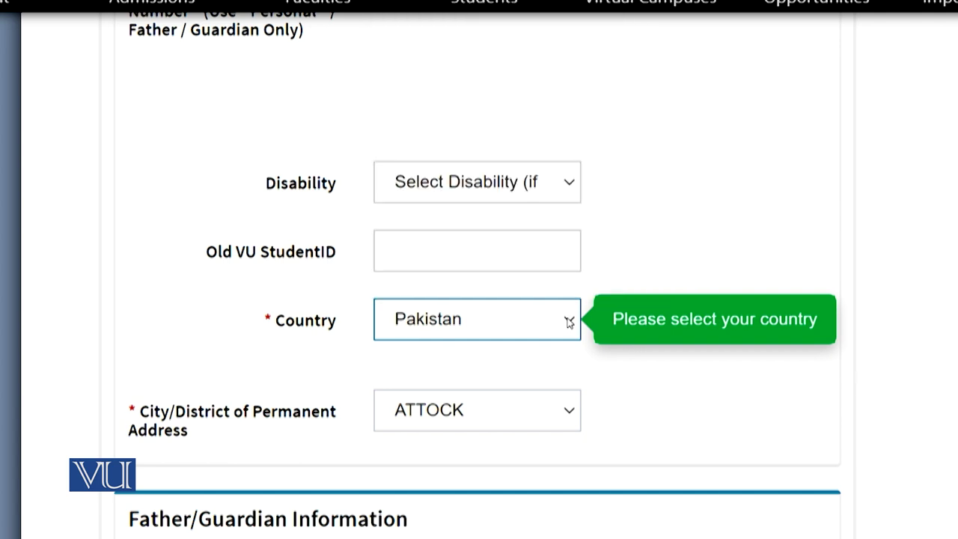
click(564, 417)
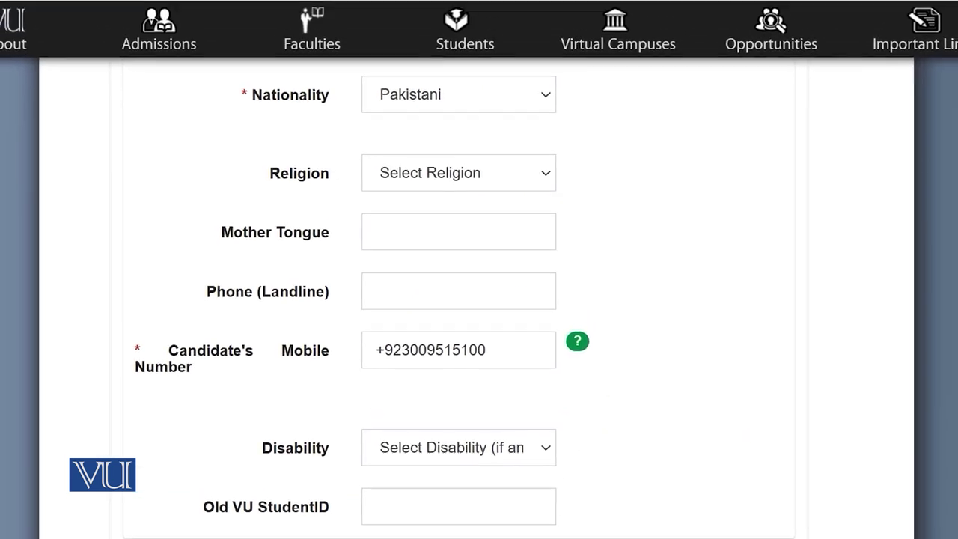
scroll(480, 299, down, 5)
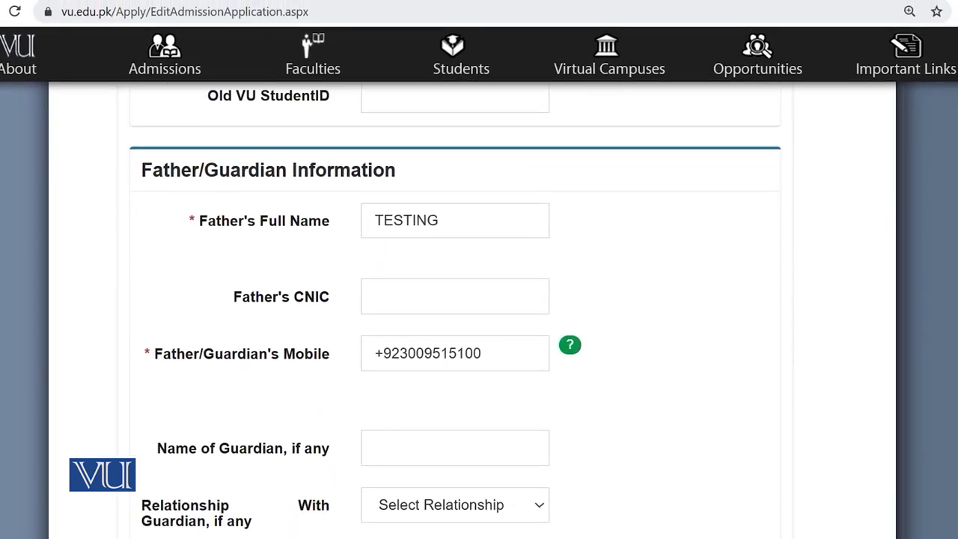
scroll(455, 312, down, 1)
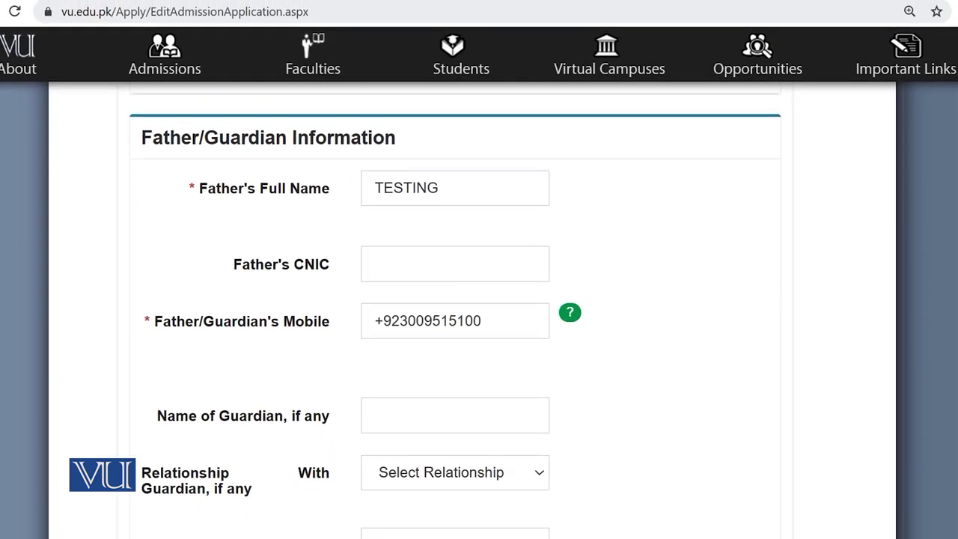
scroll(456, 310, up, 1)
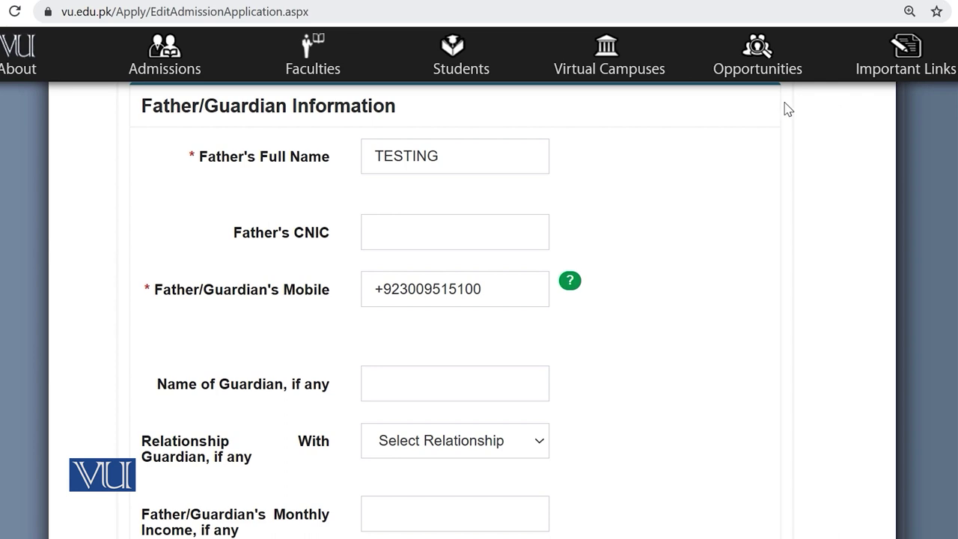
scroll(455, 310, up, 1)
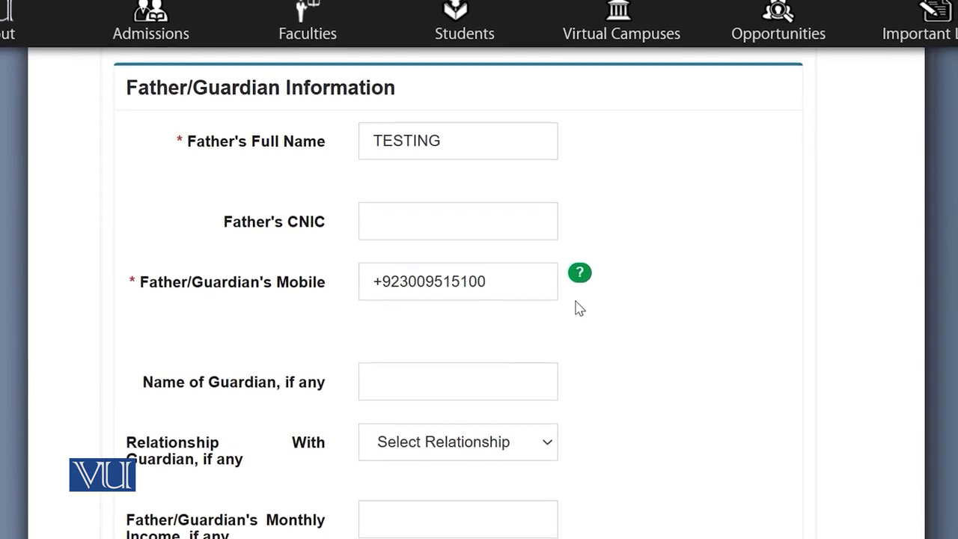
scroll(578, 308, down, 5)
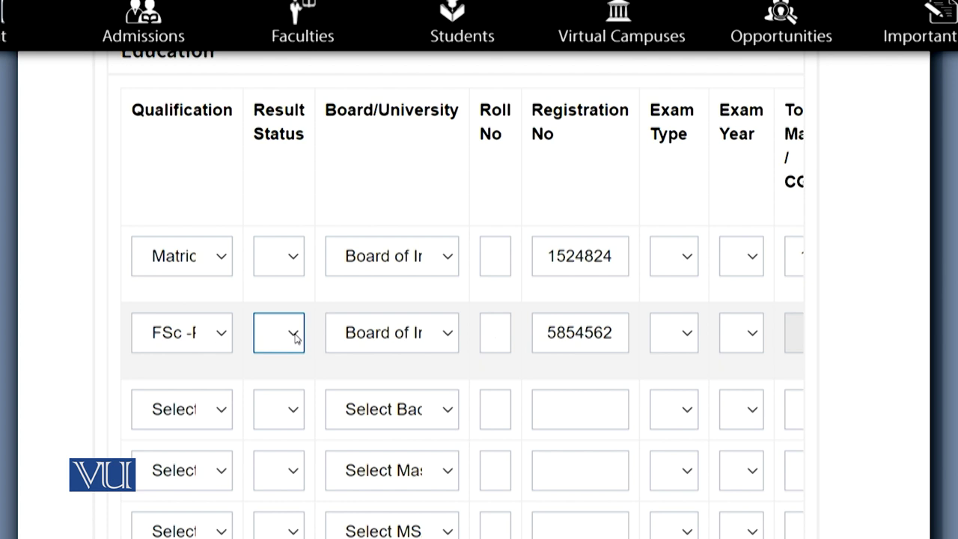
Choose Awaiting as the Result Status for the second (FSc) education row
click(296, 338)
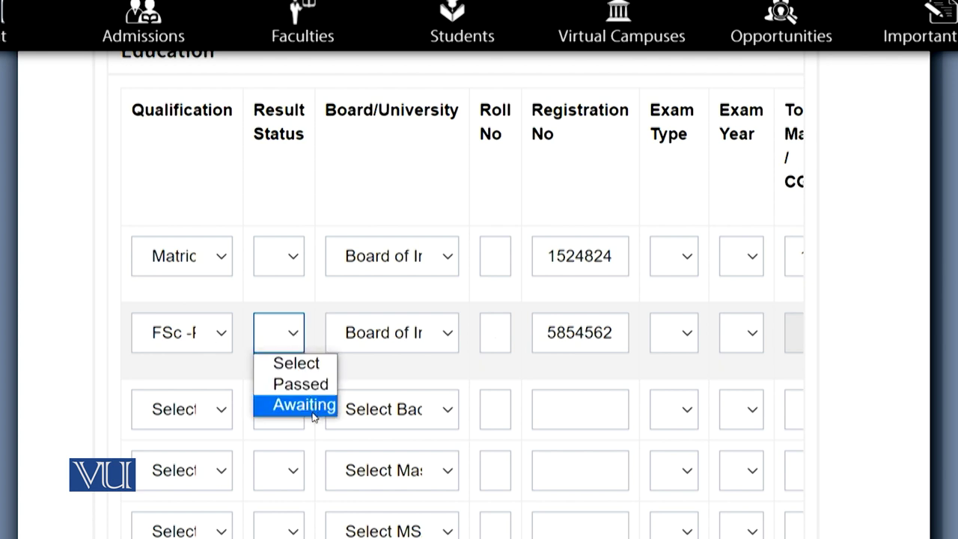
click(309, 408)
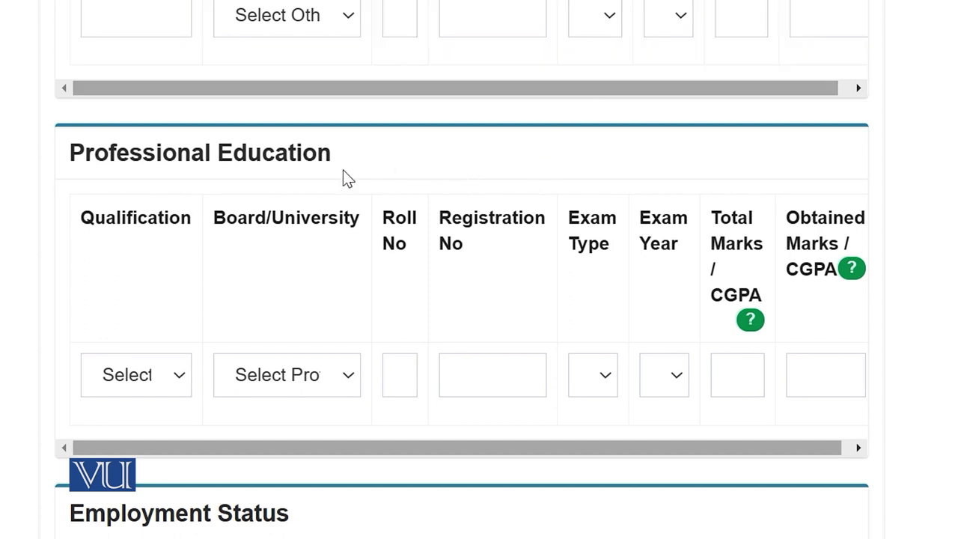
Set the employment answer back to No and choose VU Website as how you heard
scroll(462, 300, down, 5)
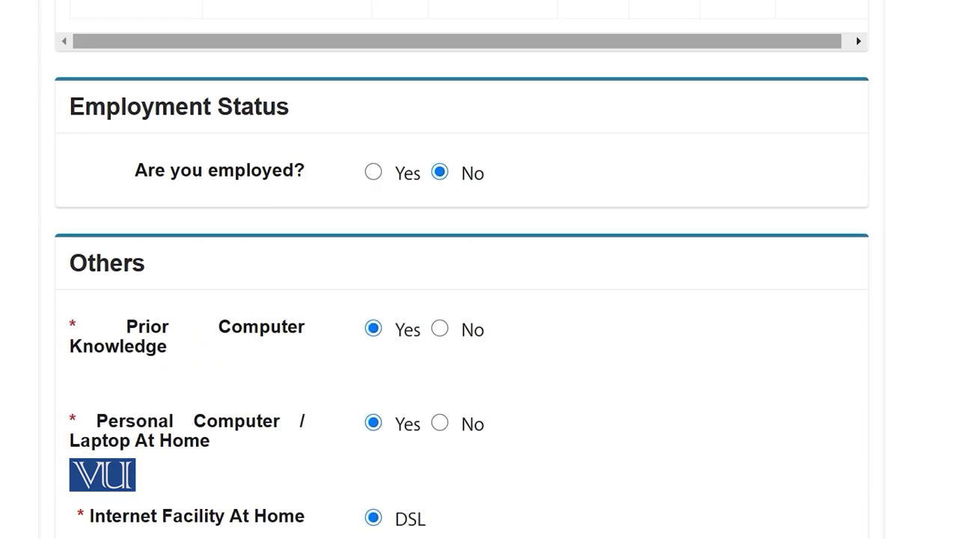
scroll(520, 214, up, 1)
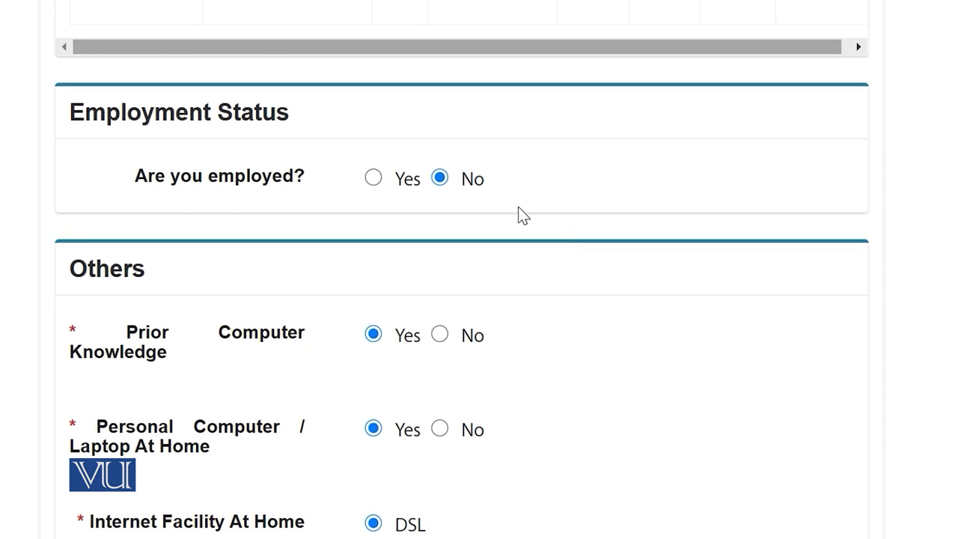
click(410, 178)
click(441, 180)
scroll(649, 238, down, 4)
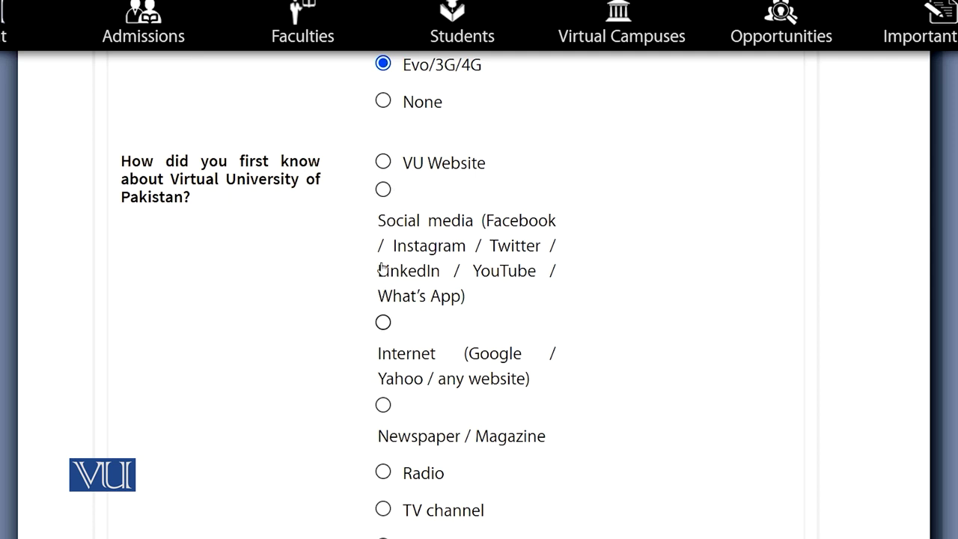
click(383, 166)
Toggle the Shuhada Concession answer between Yes and No, ending on No
scroll(567, 367, down, 3)
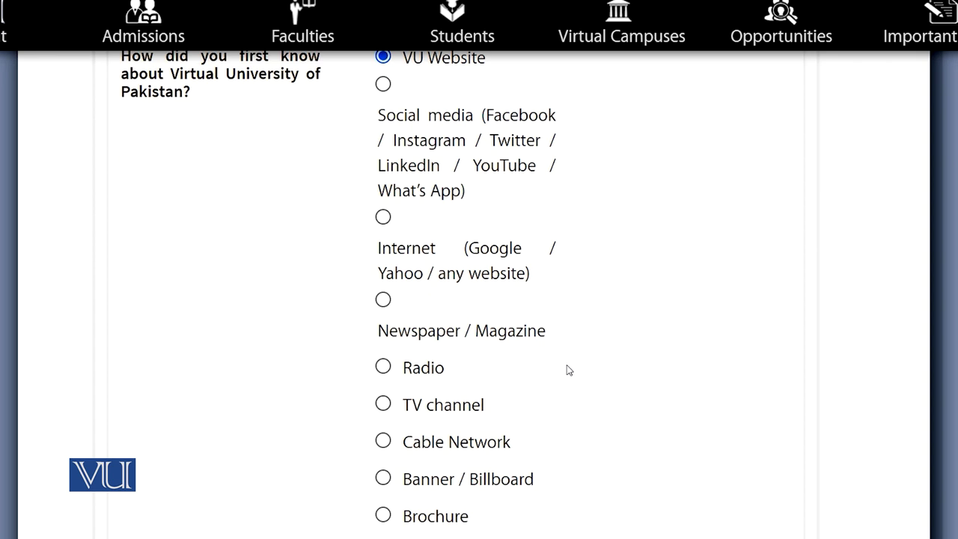
scroll(576, 367, down, 2)
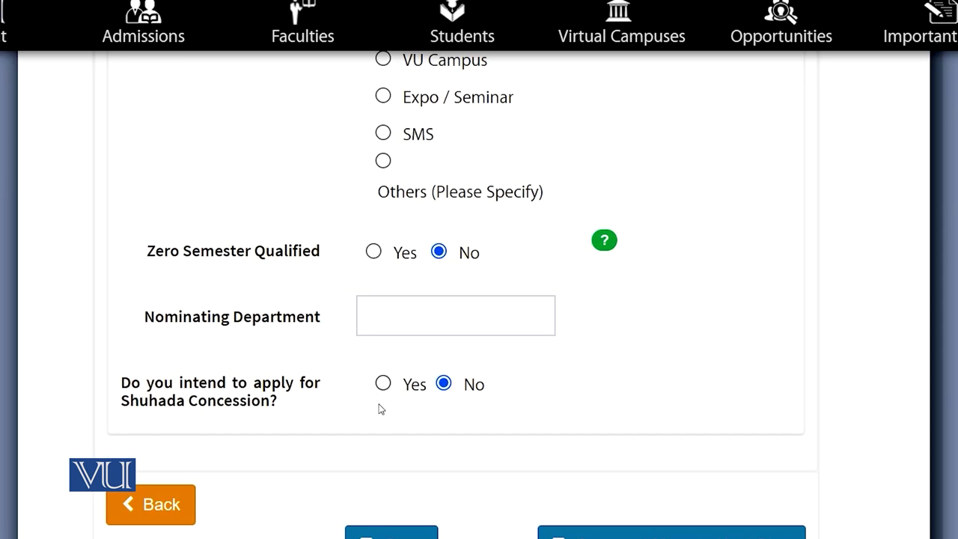
click(383, 383)
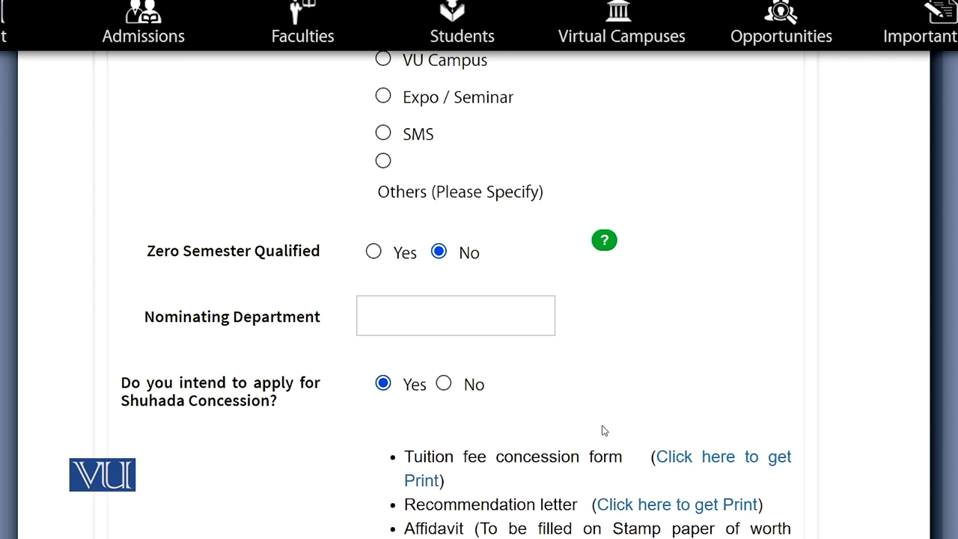
scroll(603, 428, down, 1)
click(444, 323)
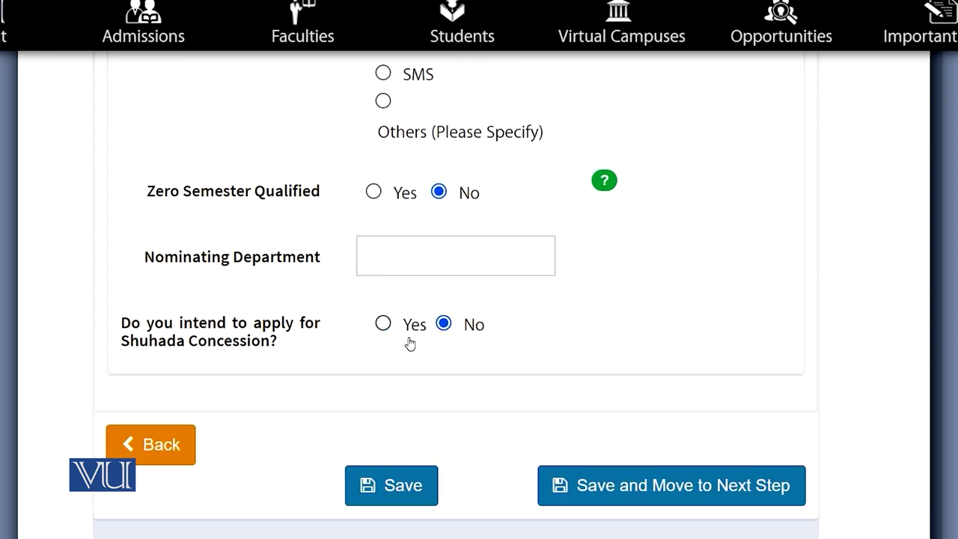
click(382, 323)
scroll(717, 405, down, 1)
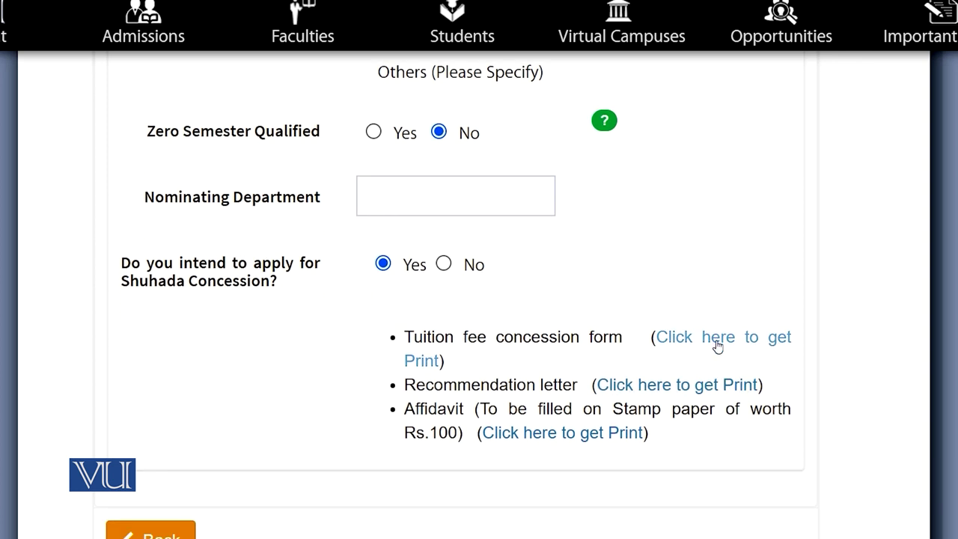
click(444, 263)
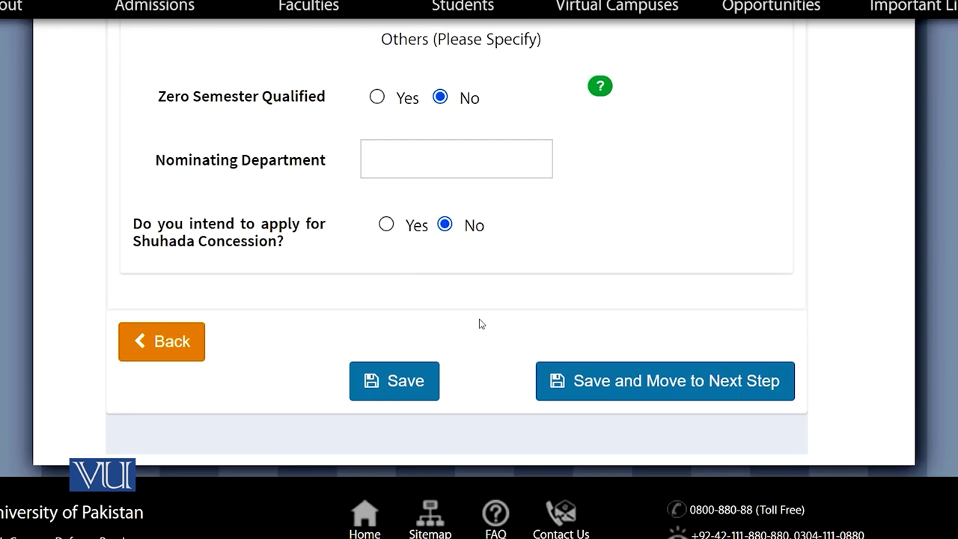
Save the personal information and answer Yes to Need Based Scholarship, showing the Self Supported fields
click(607, 383)
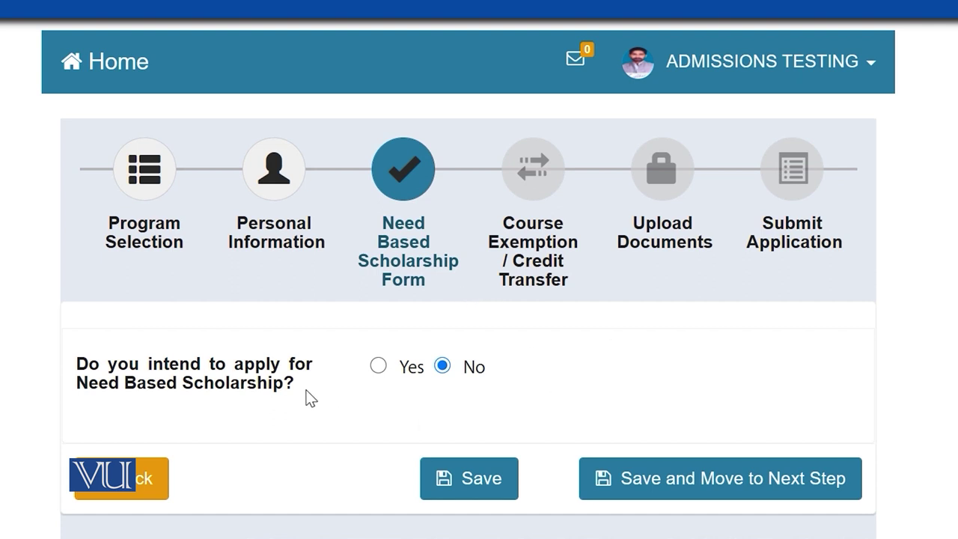
click(379, 366)
scroll(381, 367, down, 3)
scroll(480, 299, down, 3)
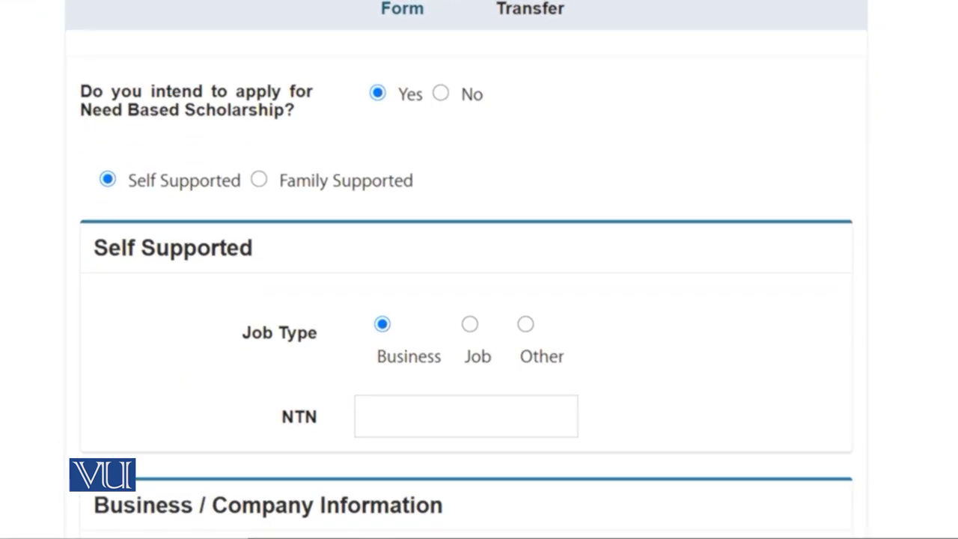
Scroll through all sections of the Need Based Scholarship form and back up
scroll(479, 299, down, 4)
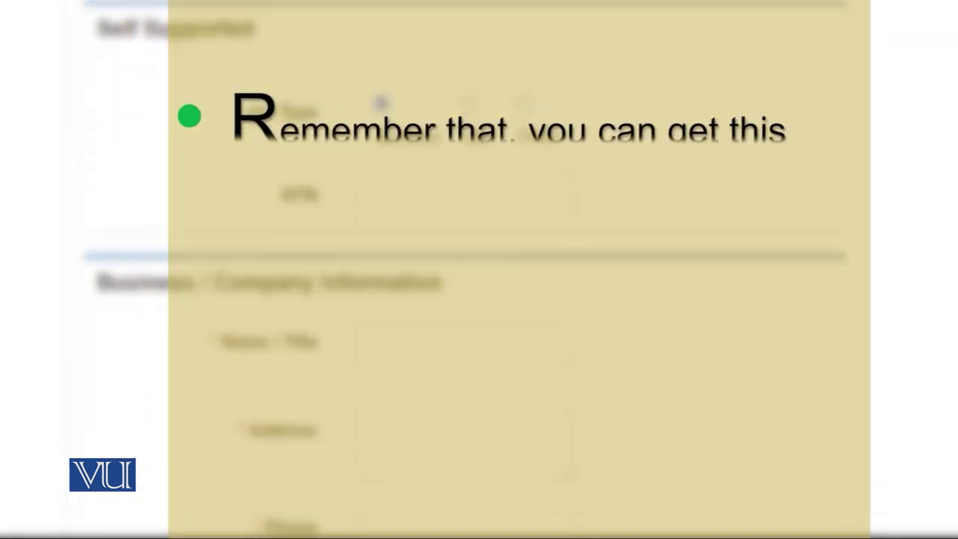
scroll(479, 299, down, 5)
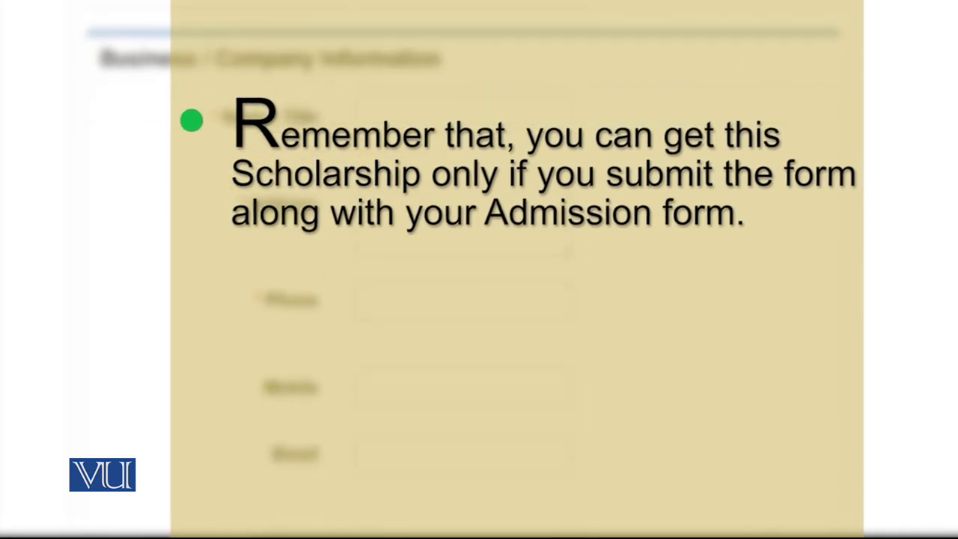
scroll(479, 300, down, 6)
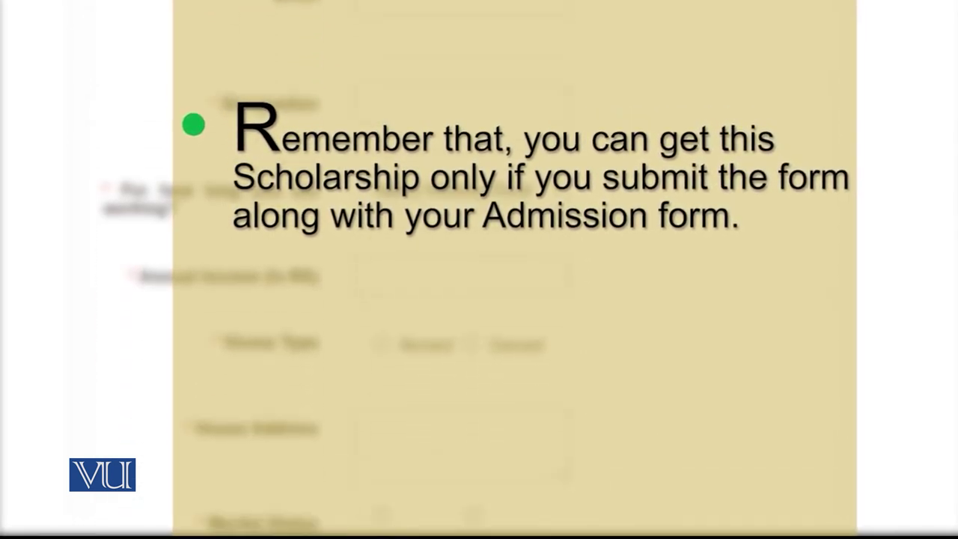
scroll(479, 299, down, 7)
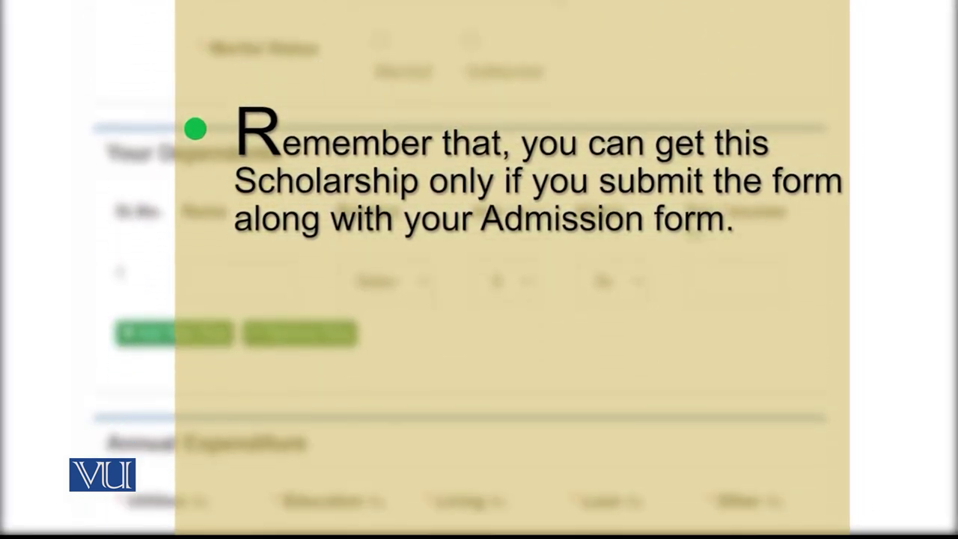
scroll(480, 299, down, 3)
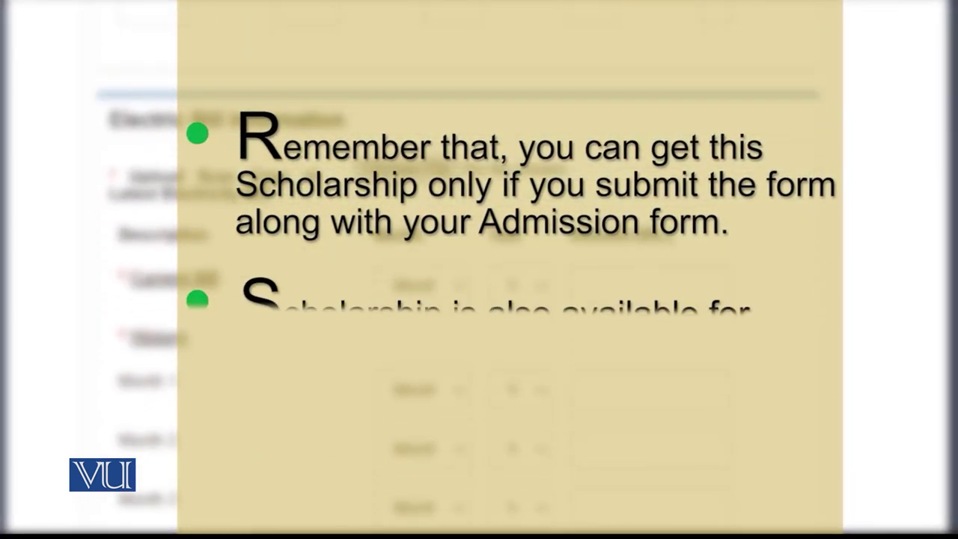
scroll(479, 299, down, 9)
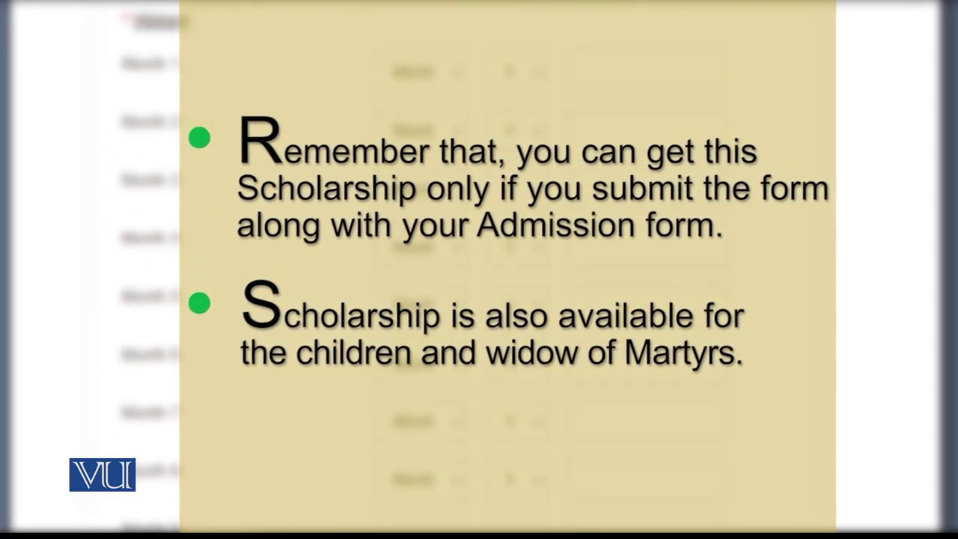
scroll(479, 300, down, 10)
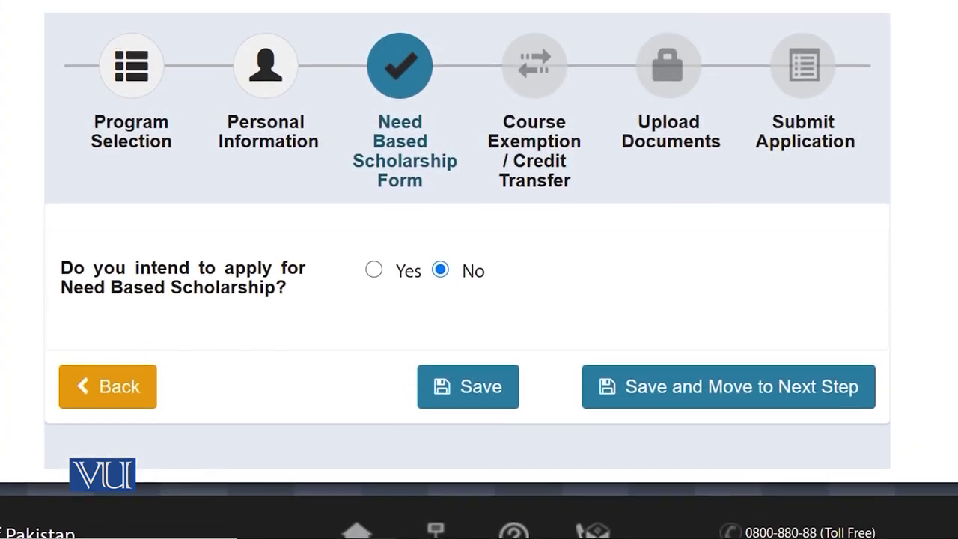
scroll(479, 300, up, 2)
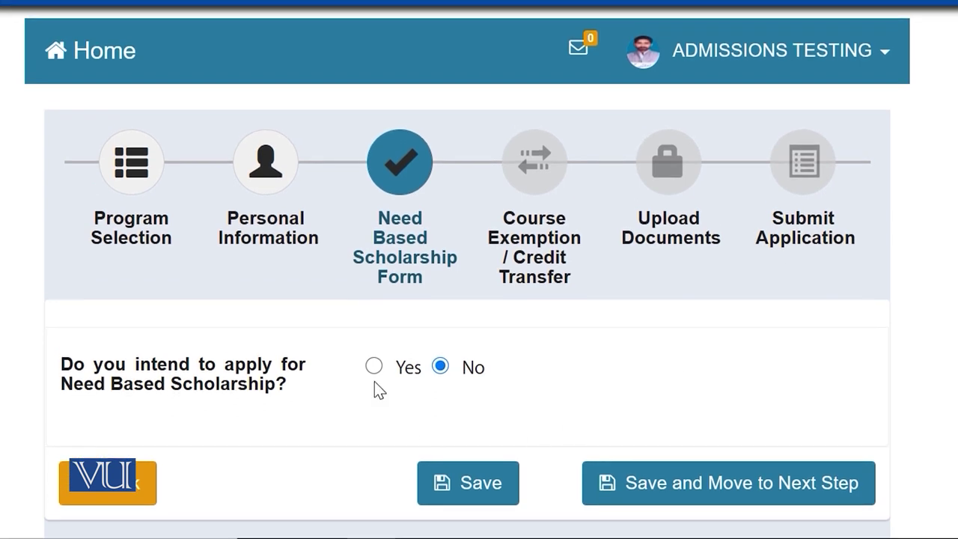
Answer No to the Need Based Scholarship question and save to reach the Exemption / Credit Transfer step
click(391, 372)
click(449, 373)
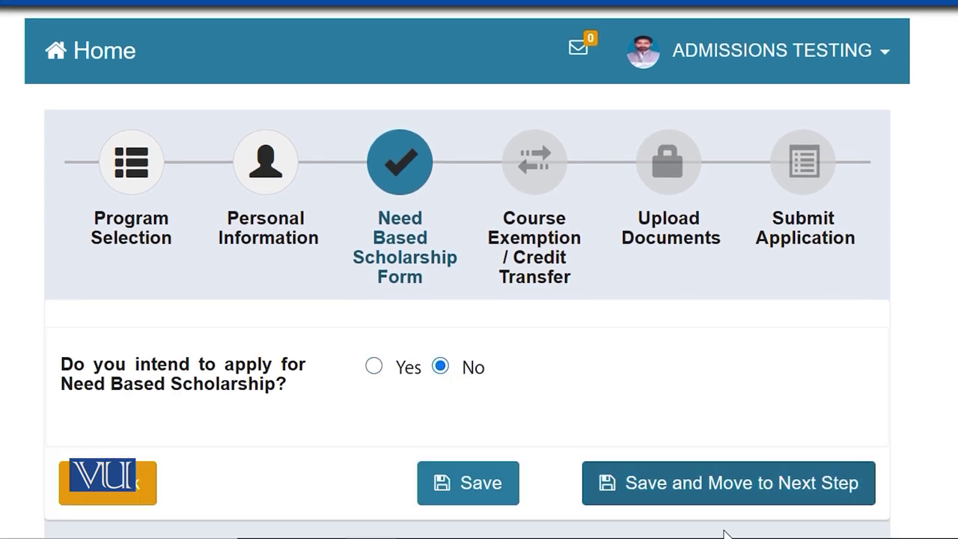
click(711, 498)
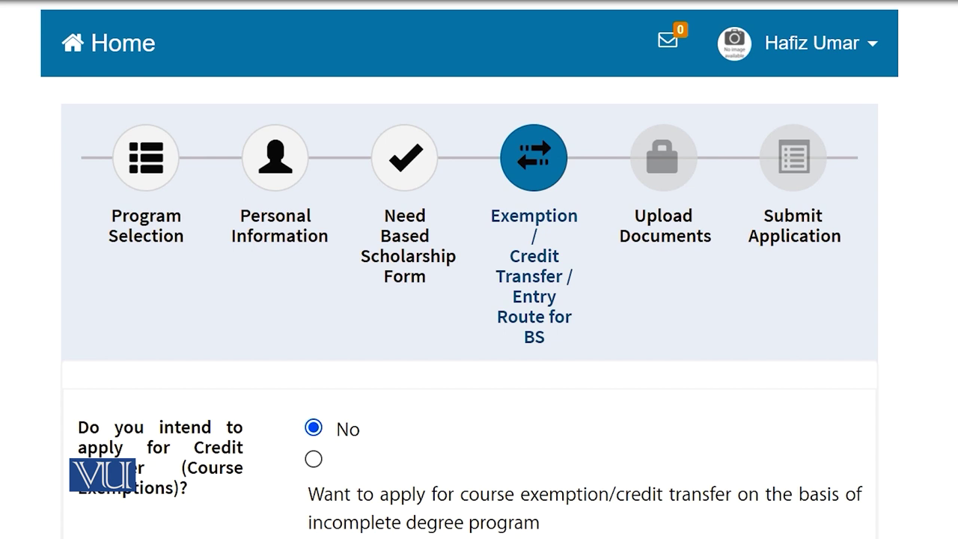
Scroll down the credit transfer step to the General Policy link
scroll(479, 300, down, 3)
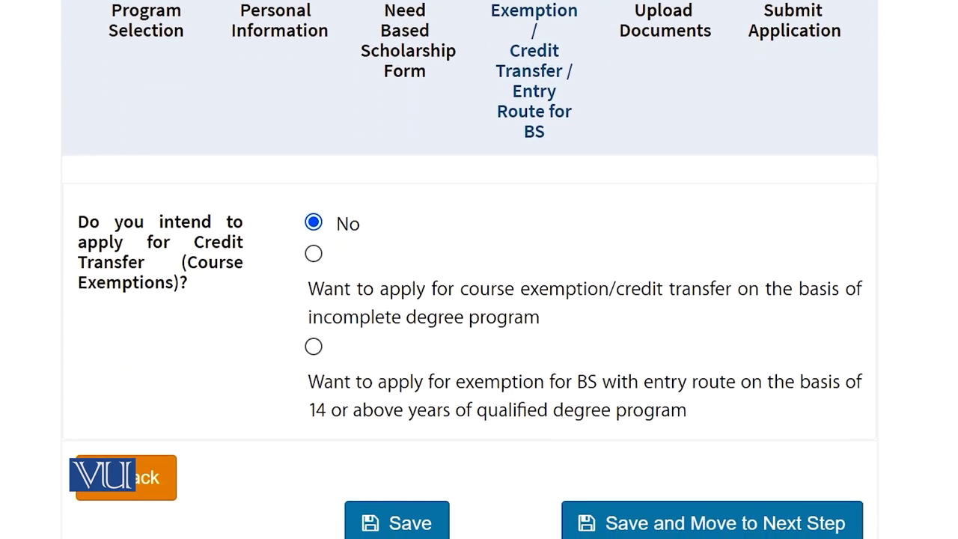
scroll(480, 299, down, 1)
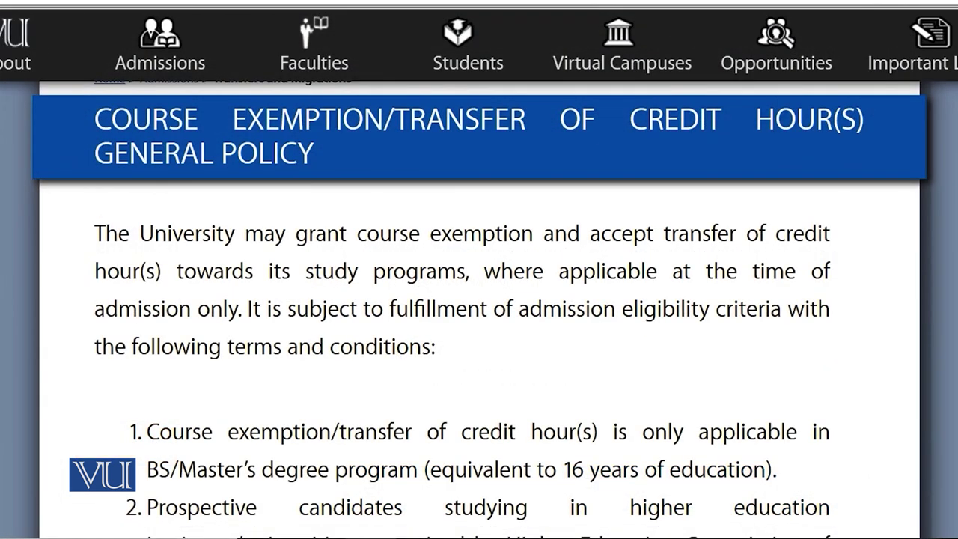
Read through the Course Exemption/Transfer of Credit Hour(s) General Policy page
scroll(479, 307, down, 7)
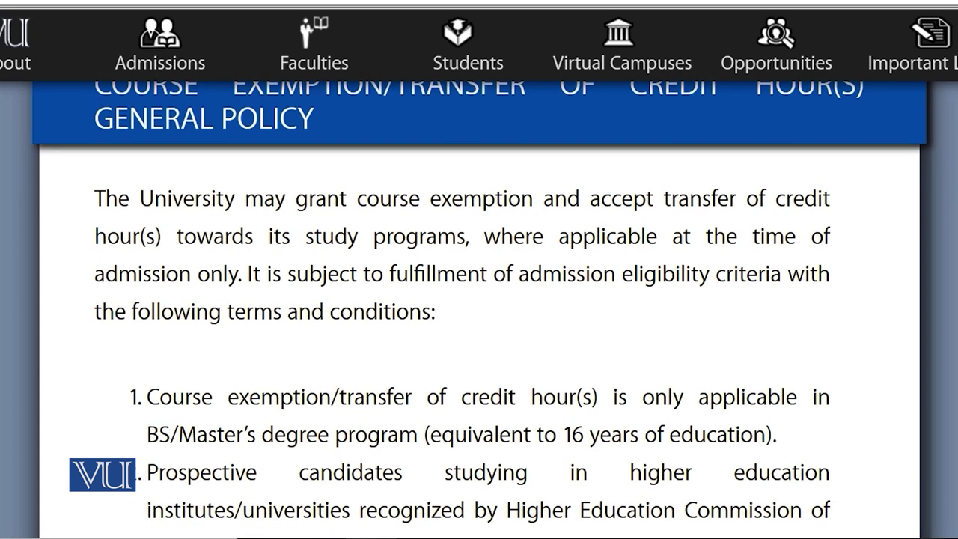
scroll(479, 311, down, 4)
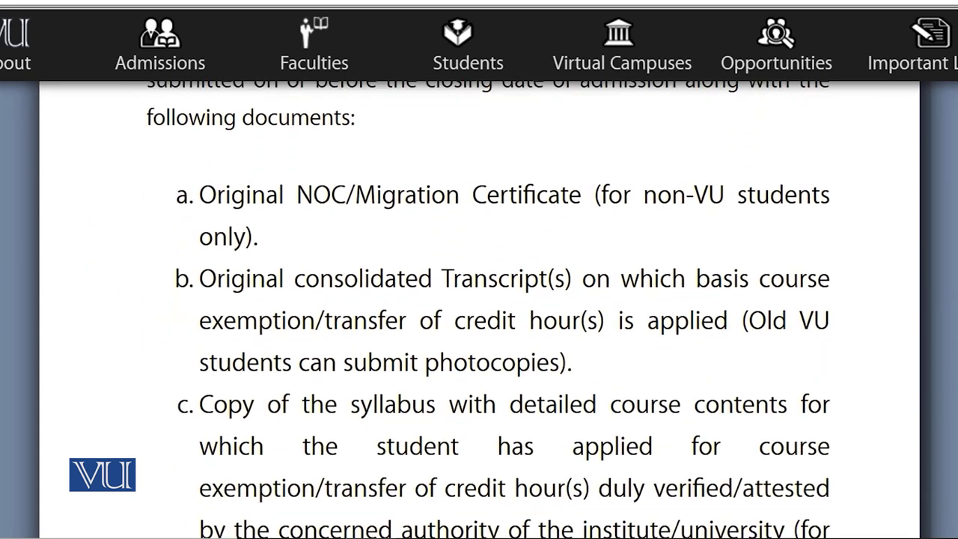
scroll(479, 311, down, 5)
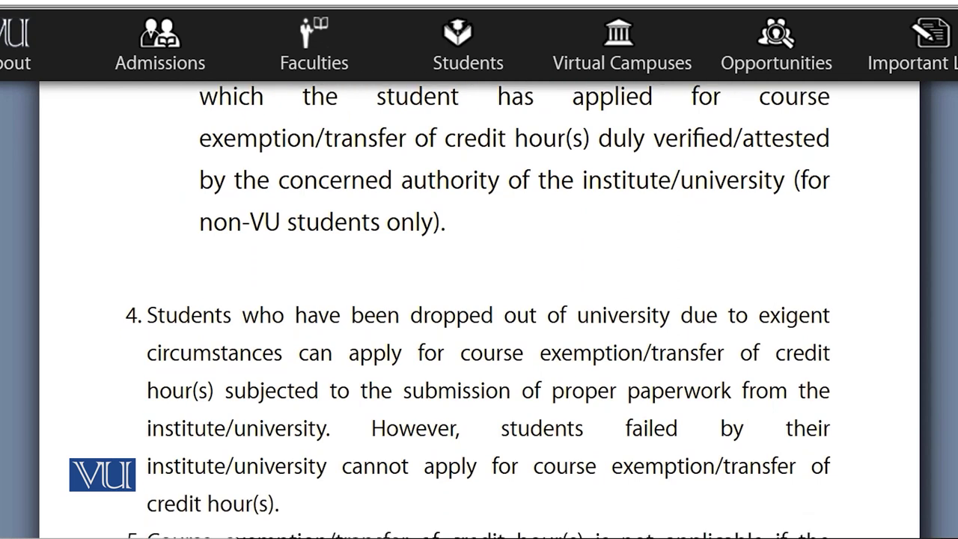
scroll(479, 311, down, 5)
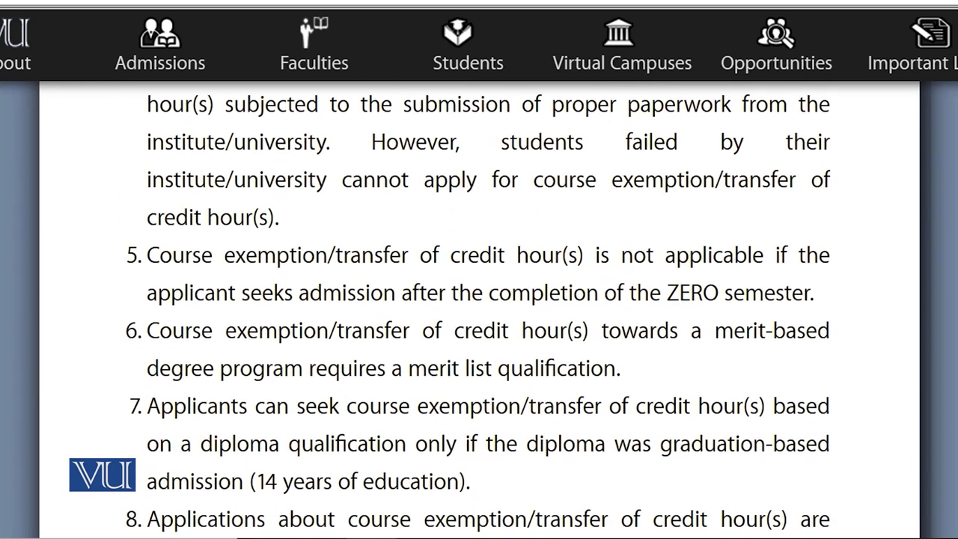
scroll(479, 311, down, 6)
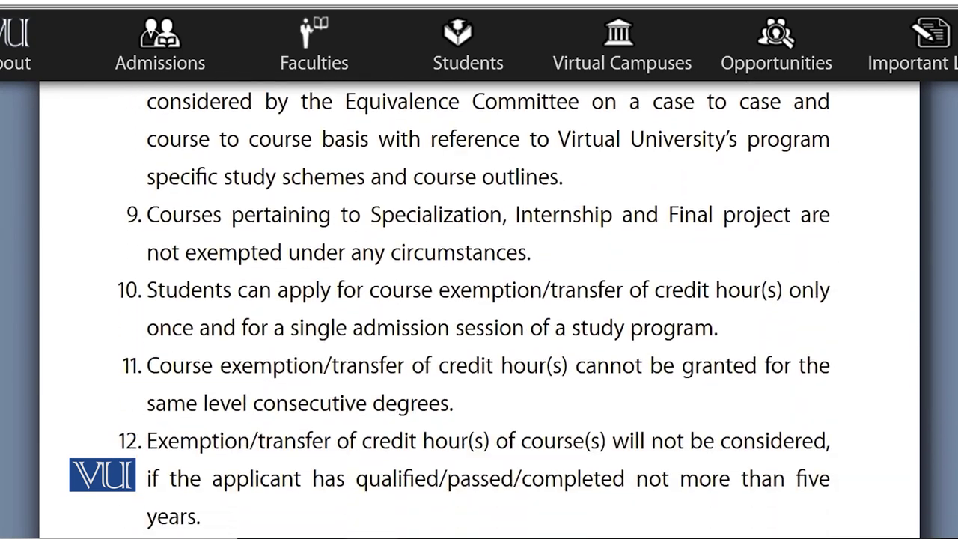
scroll(945, 320, down, 5)
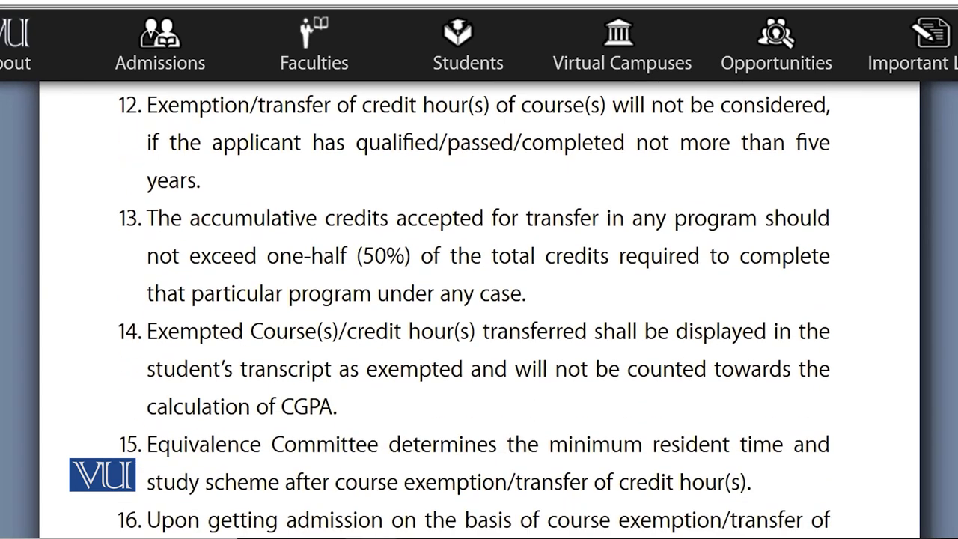
scroll(945, 320, down, 4)
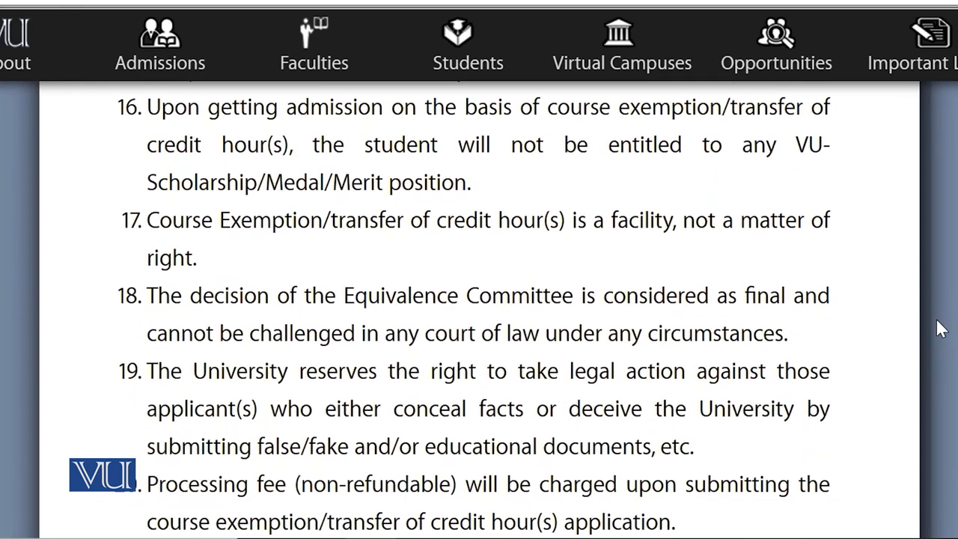
scroll(932, 344, down, 5)
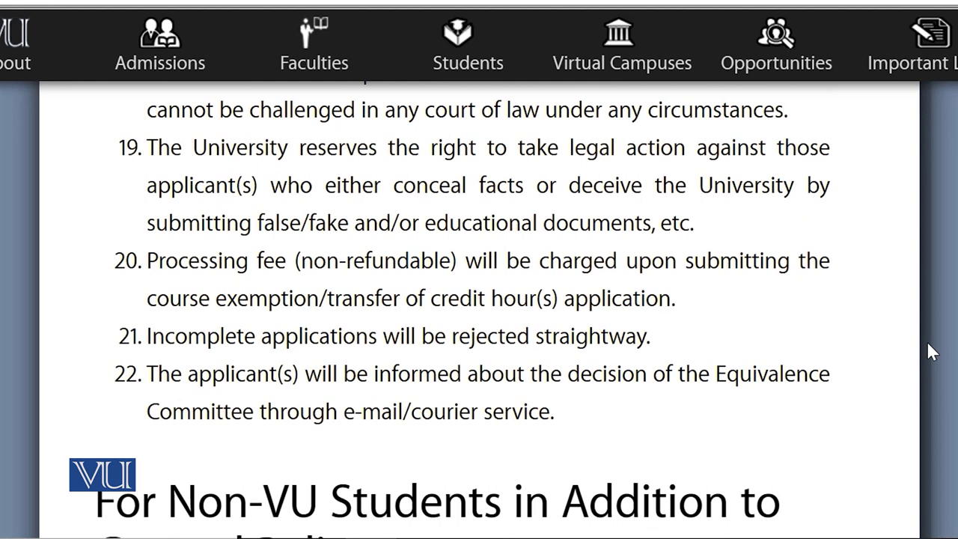
scroll(924, 382, down, 6)
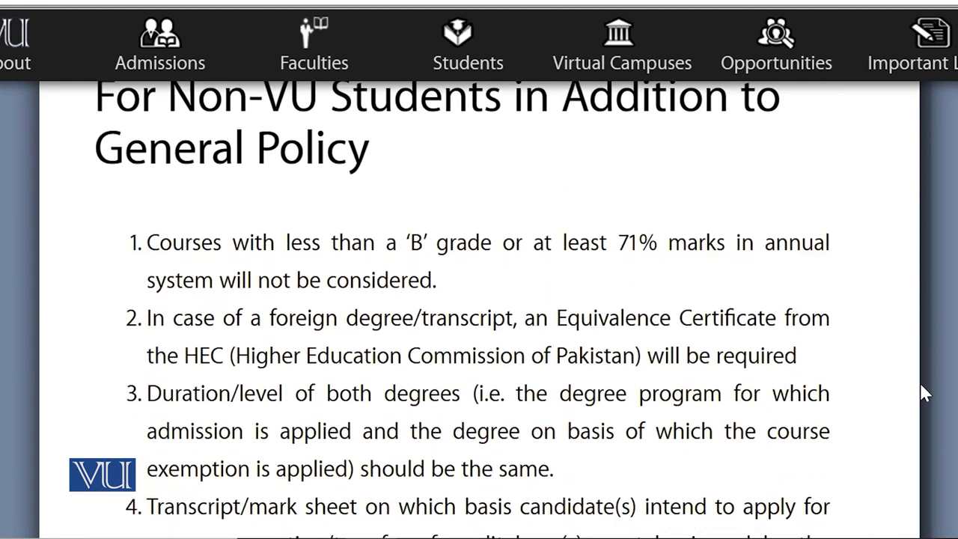
scroll(925, 425, down, 2)
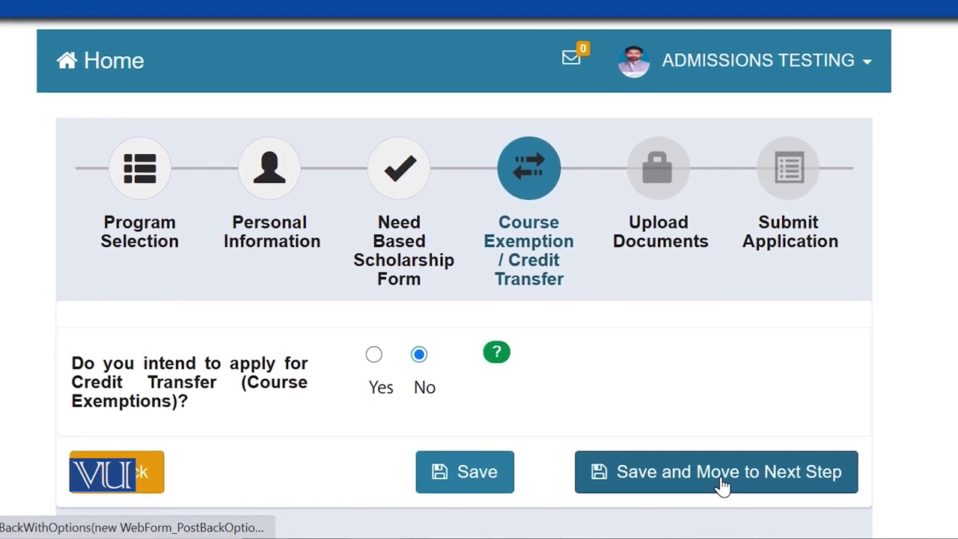
Save the No answer on credit transfer and advance to Upload Documents
click(723, 486)
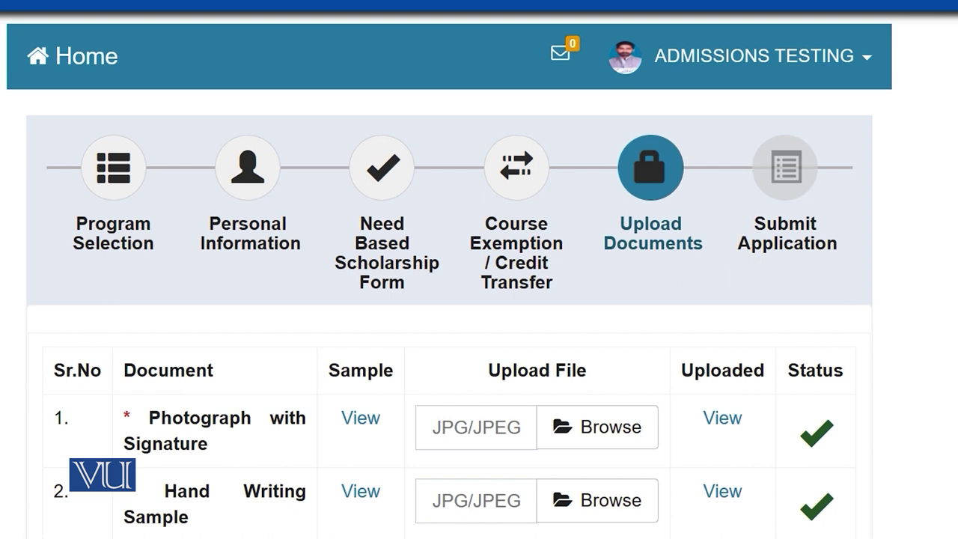
Replace the row 1 photograph-with-signature image with Screenshot (1) from the Screenshots folder
scroll(479, 299, down, 4)
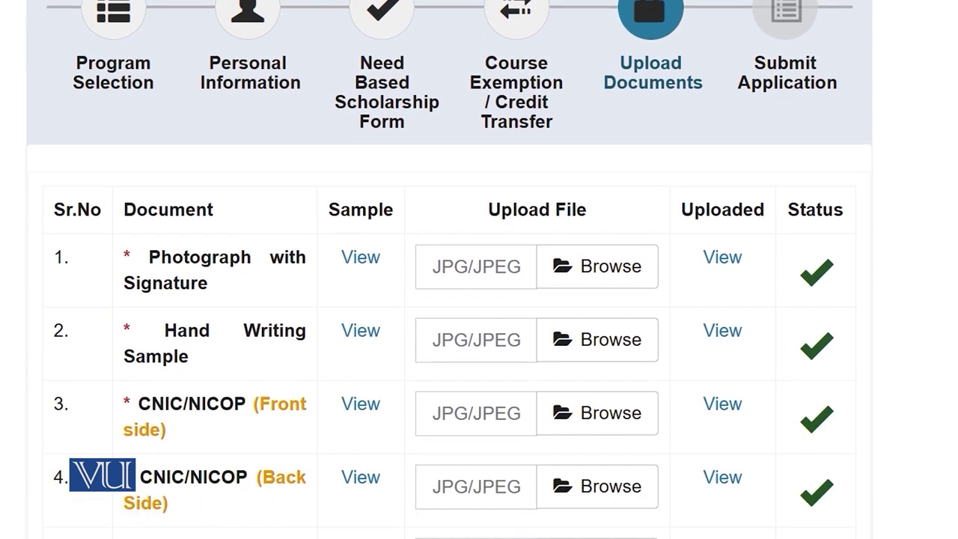
scroll(479, 299, down, 1)
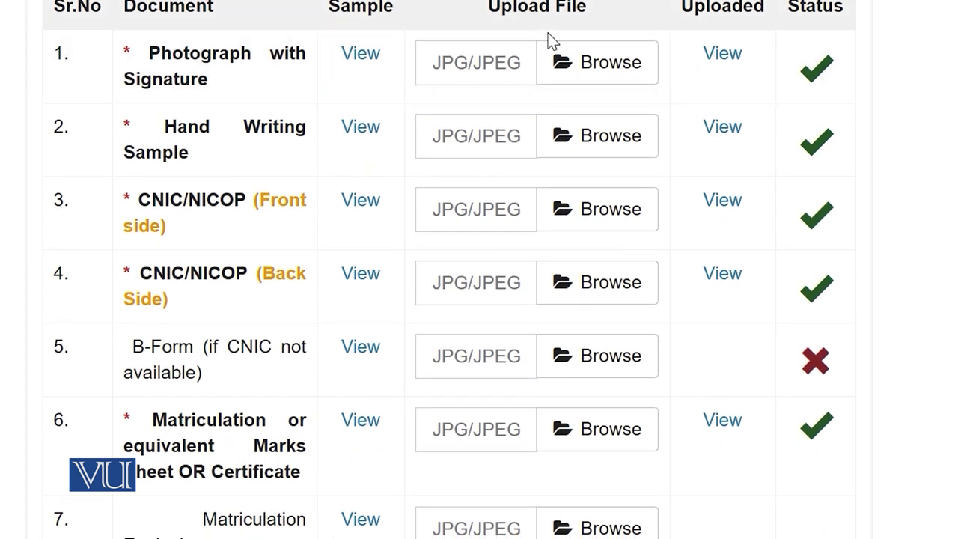
click(603, 75)
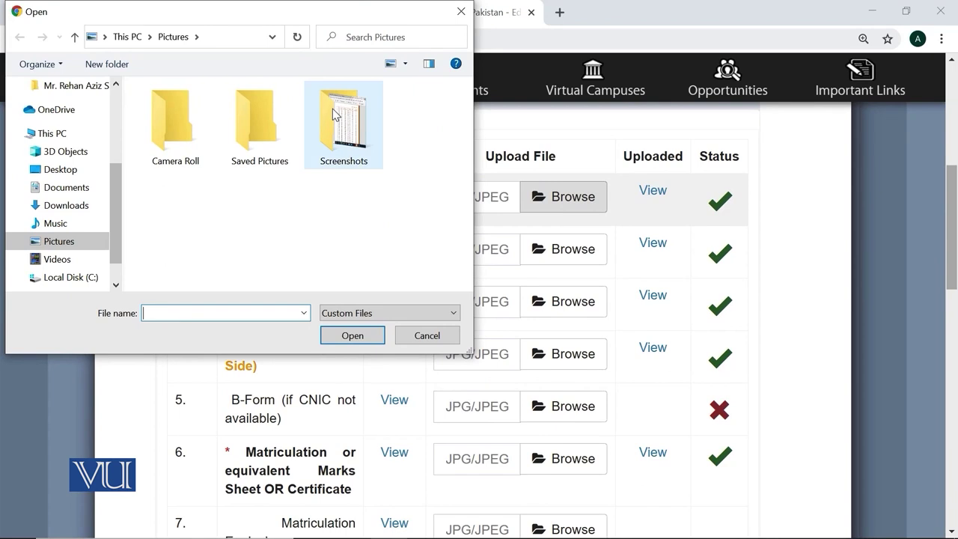
double_click(333, 108)
double_click(171, 138)
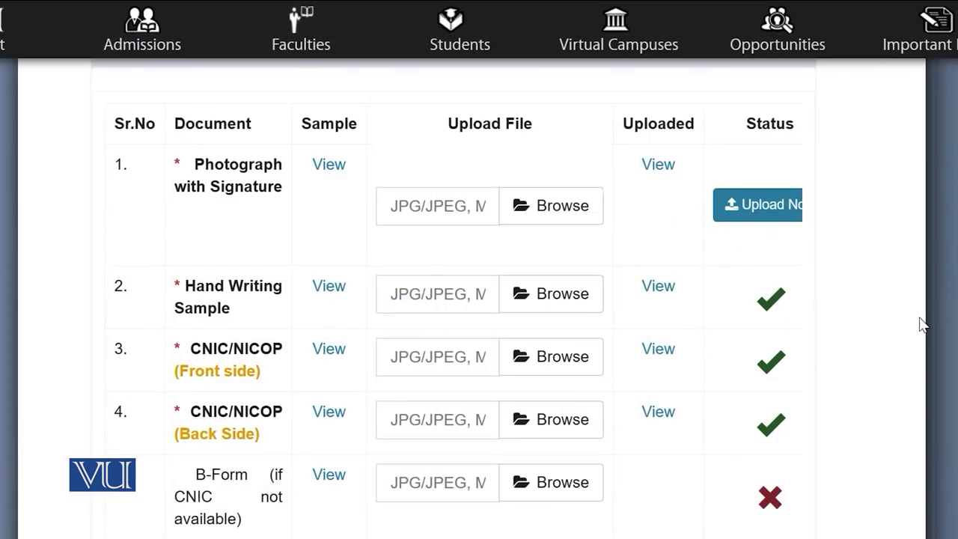
Save the uploaded documents and move on to the Submit Application step
scroll(840, 379, down, 5)
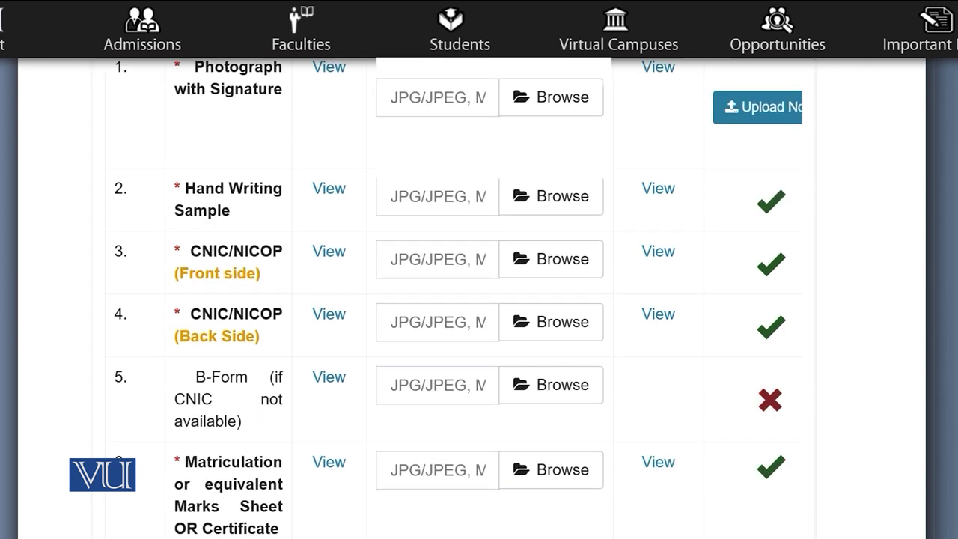
scroll(479, 299, down, 8)
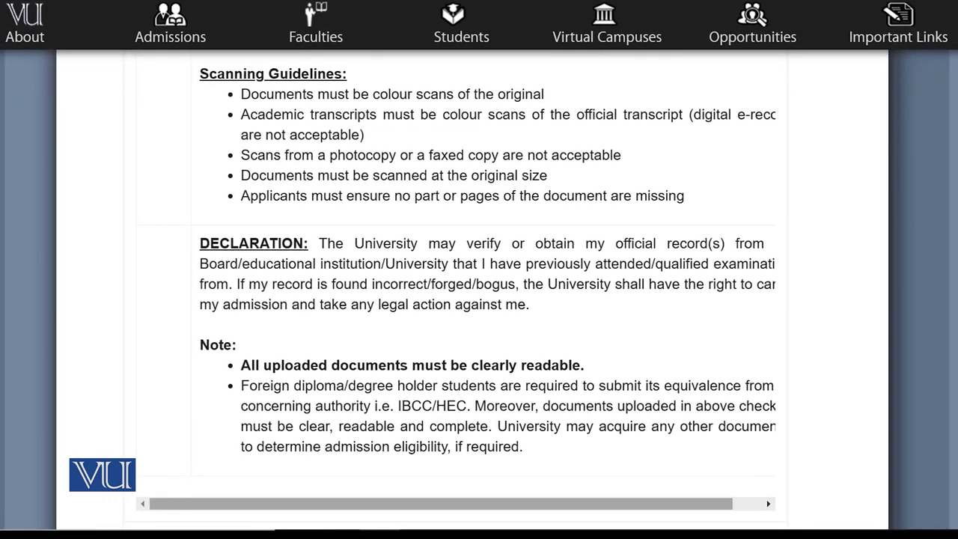
scroll(455, 300, down, 1)
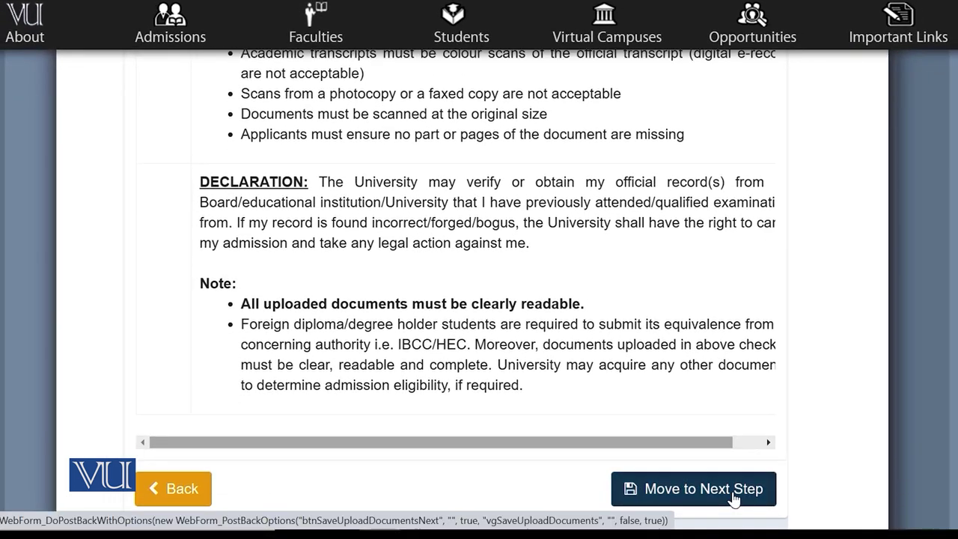
click(732, 493)
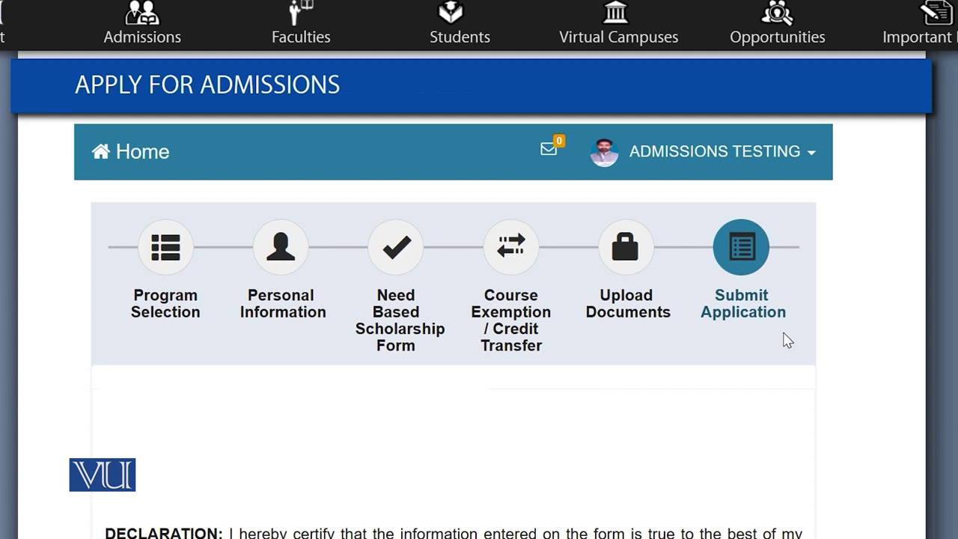
Tick the I Agree checkbox on the submission declaration
scroll(325, 203, down, 1)
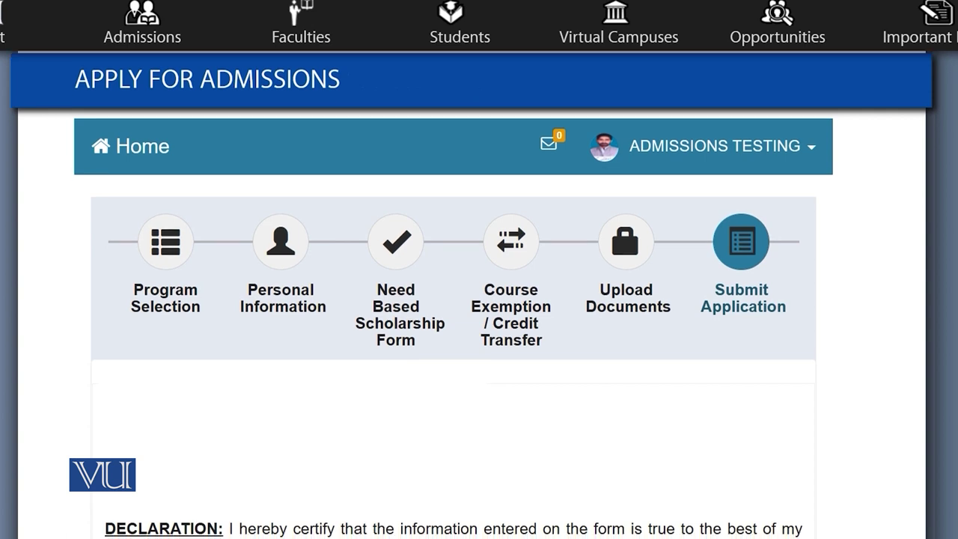
click(155, 146)
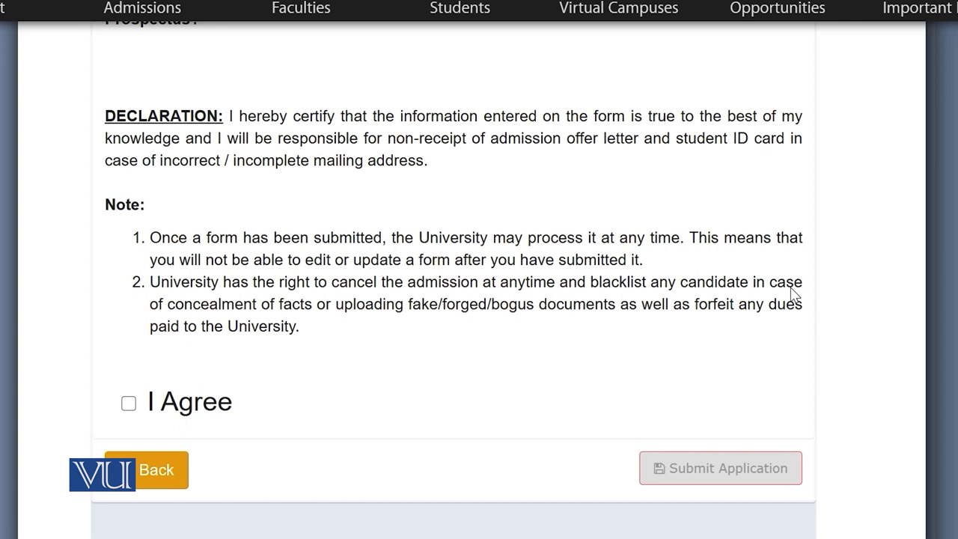
click(128, 403)
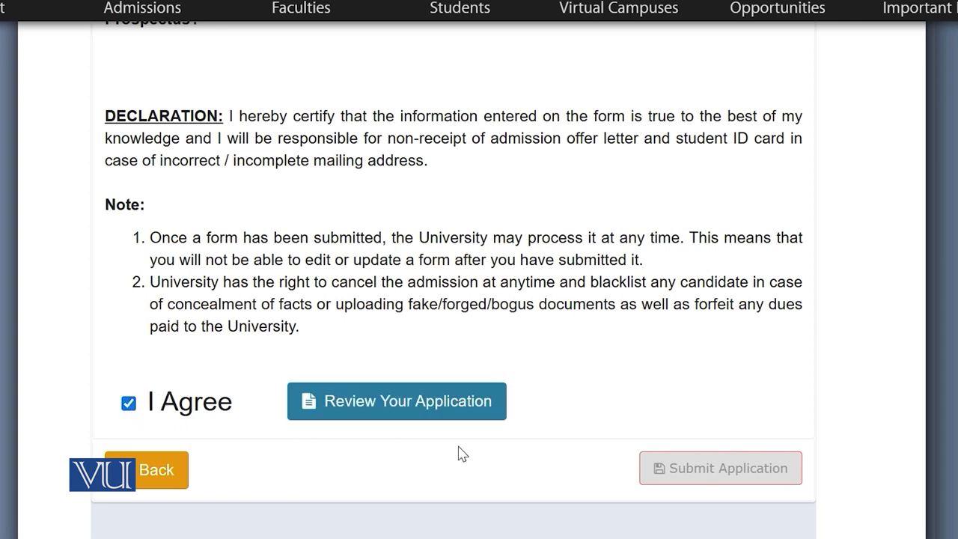
Open Review Your Application and switch on 'I have reviewed my application' at the bottom
click(368, 412)
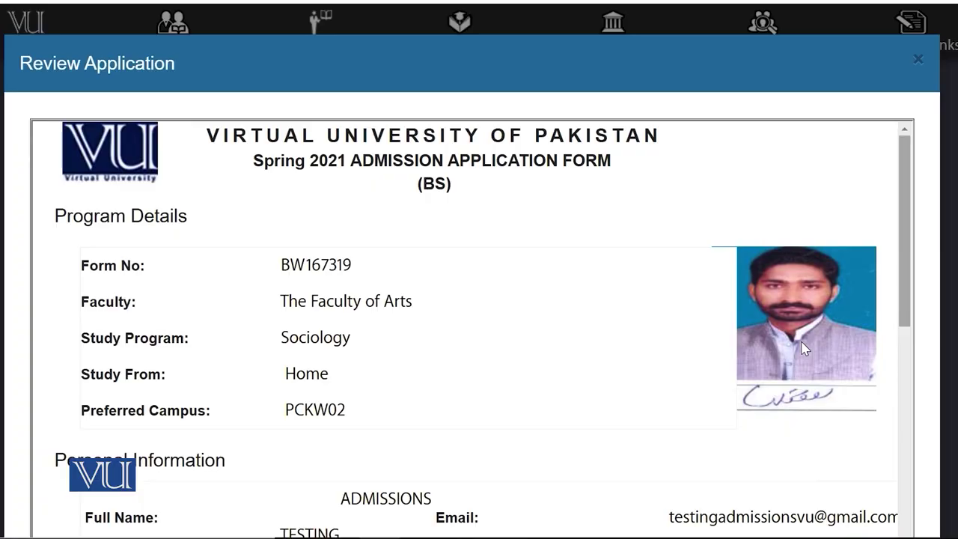
scroll(819, 284, down, 15)
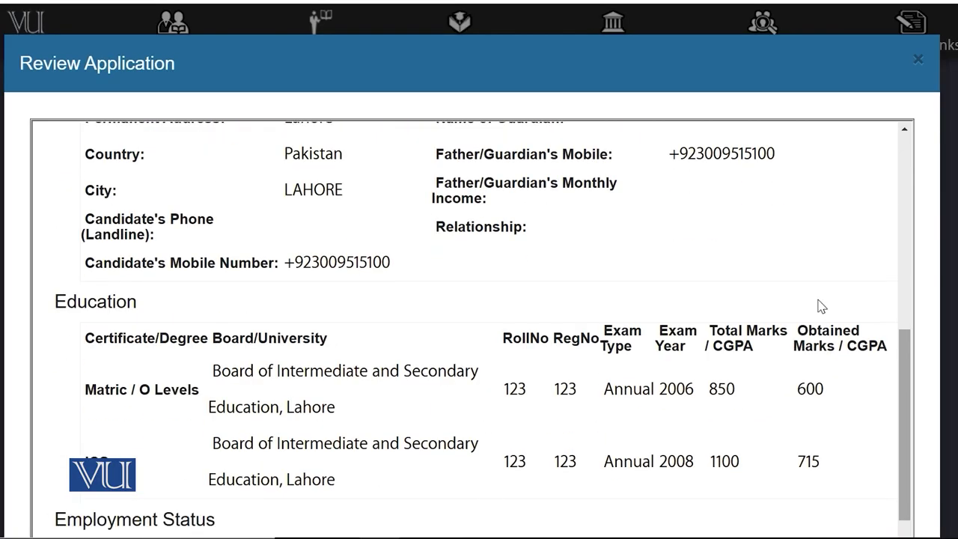
scroll(819, 303, down, 5)
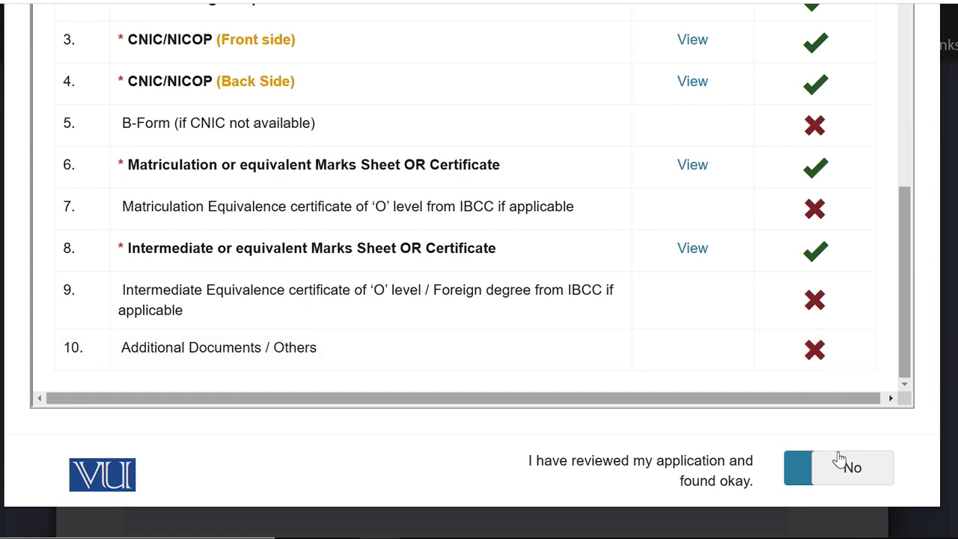
click(815, 481)
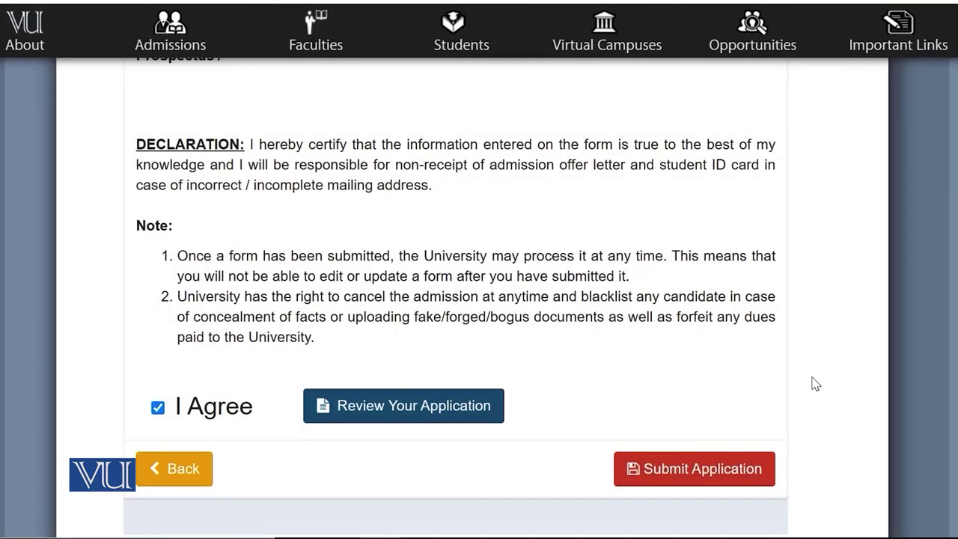
Submit the BS-Sociology application and scroll the My Application(s) table right to the Fee column
click(712, 478)
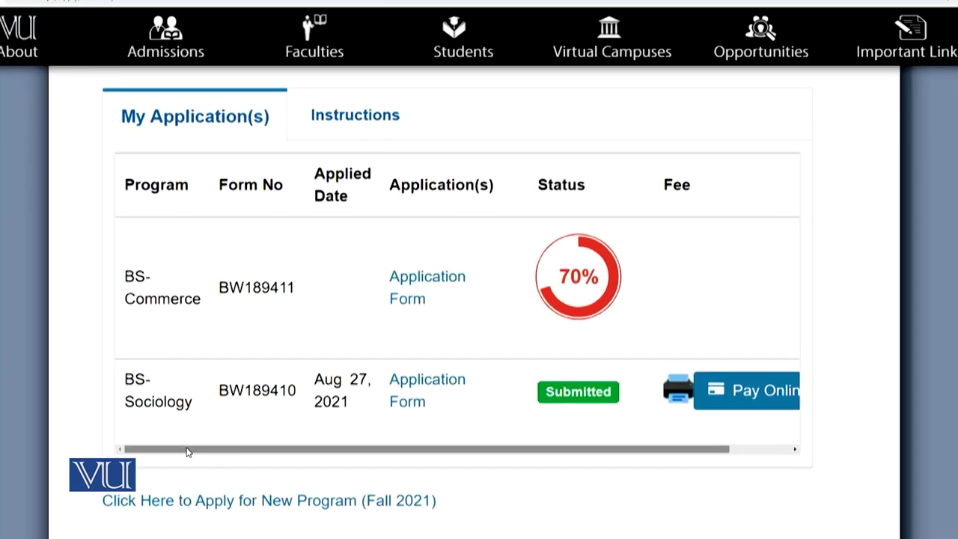
drag(187, 452, 410, 490)
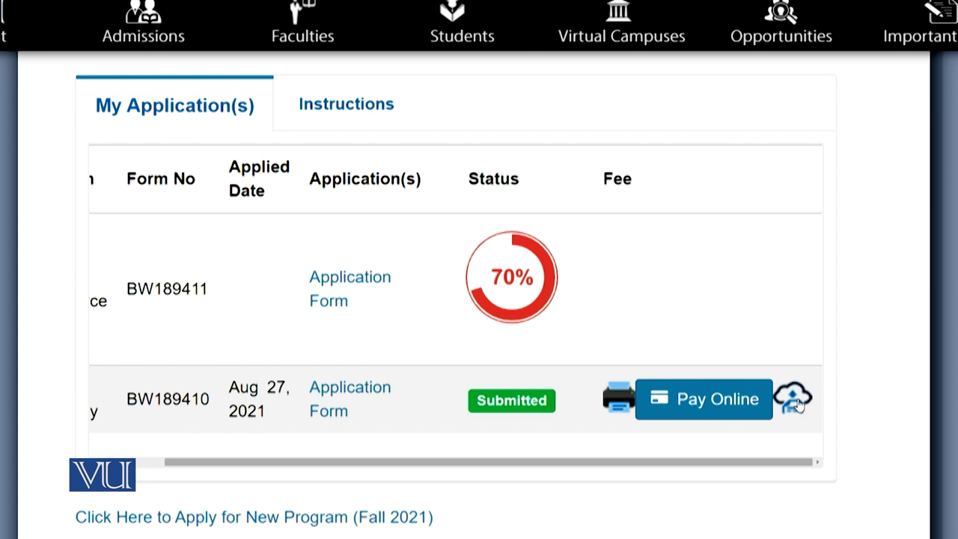
click(799, 402)
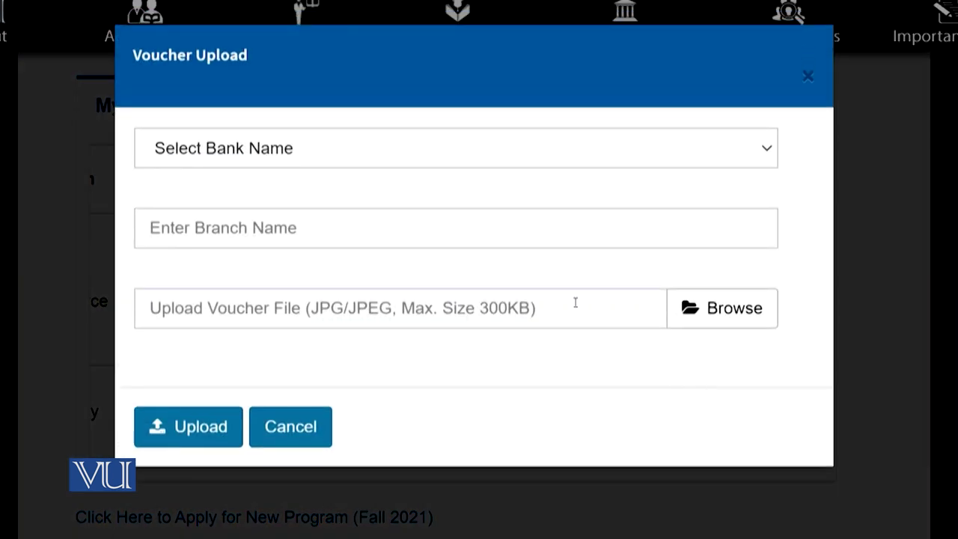
click(498, 157)
click(494, 222)
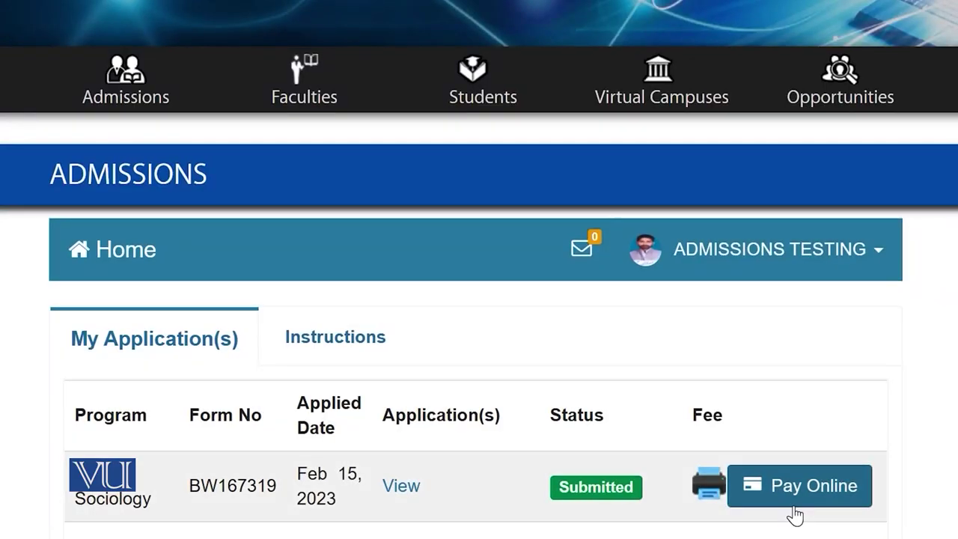
Open the 500 PKR Pay Online form and step through its billing fields from First Name to Phone
click(795, 495)
scroll(479, 285, down, 3)
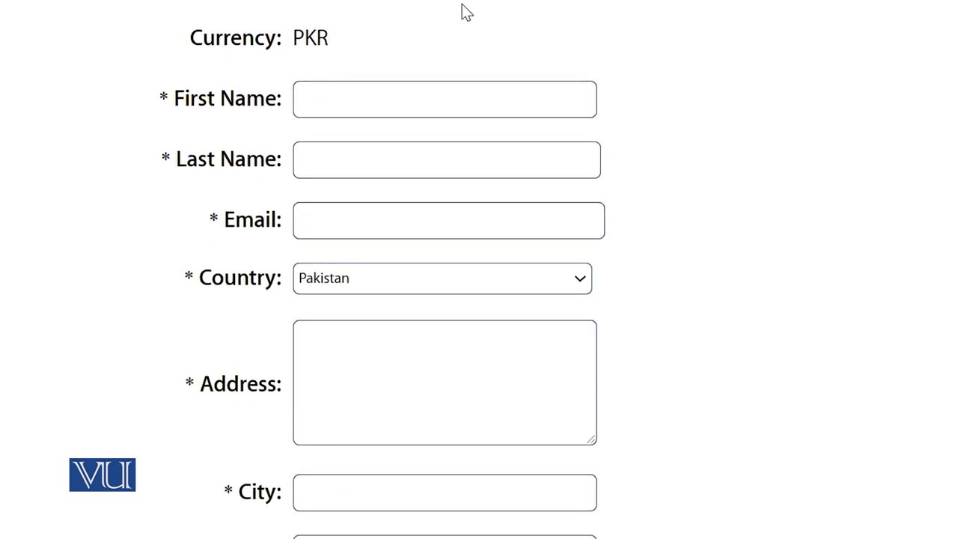
click(441, 97)
click(436, 172)
click(450, 226)
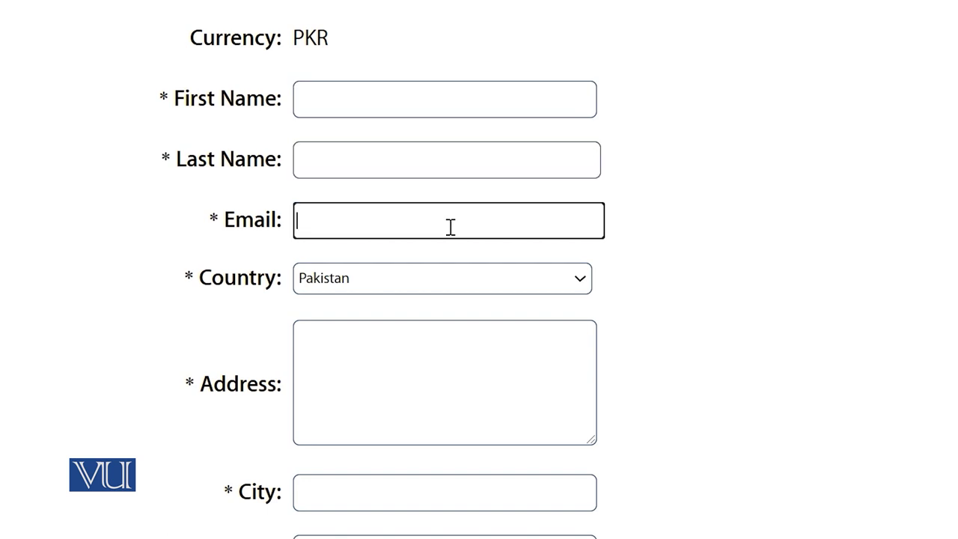
click(509, 363)
scroll(562, 353, down, 3)
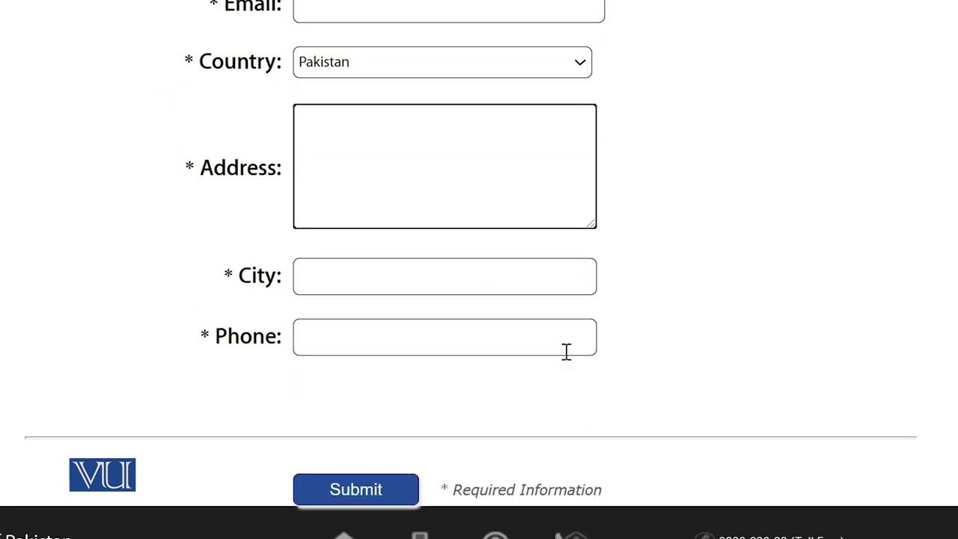
click(406, 178)
key(Tab)
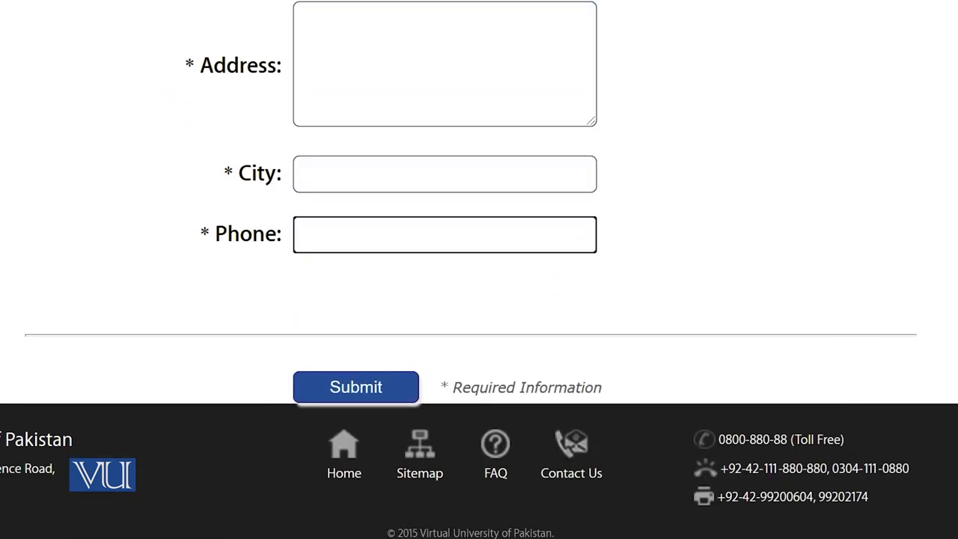
scroll(480, 270, up, 2)
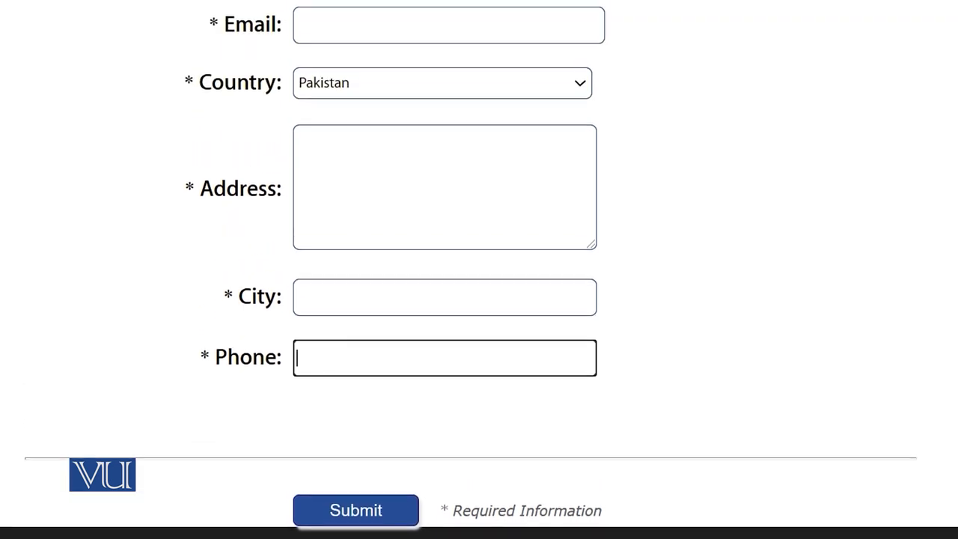